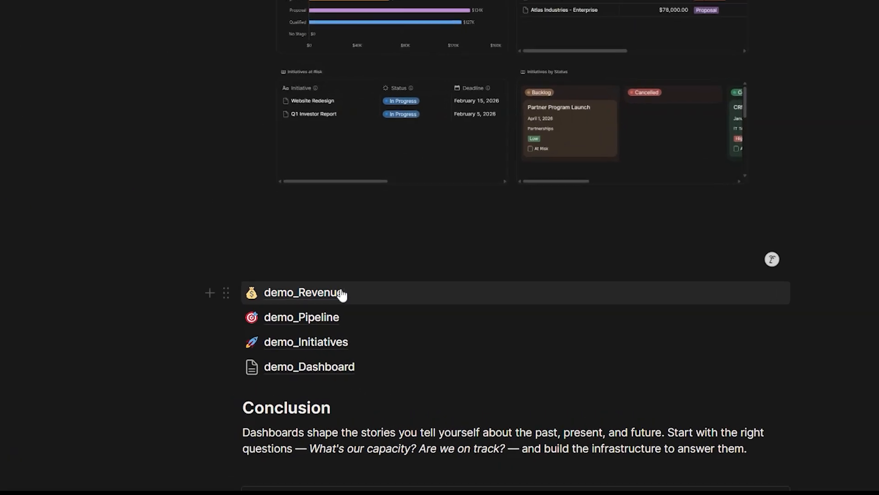
# Step: Open the demo_Revenue database and add a new Dashboard view to it
pyautogui.moveTo(310, 308)
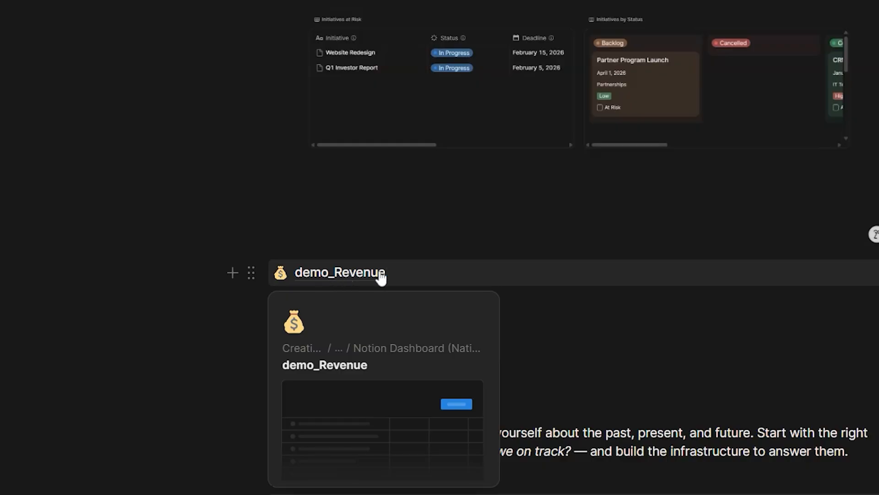
pyautogui.click(506, 275)
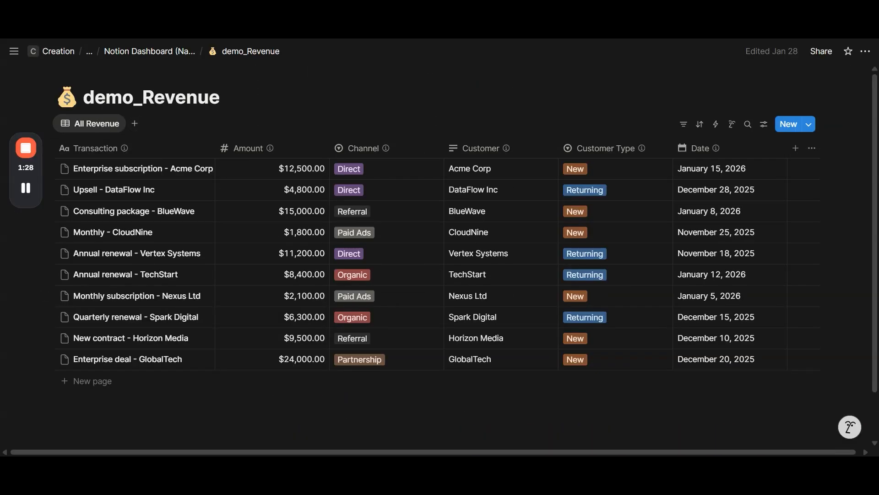
pyautogui.click(136, 124)
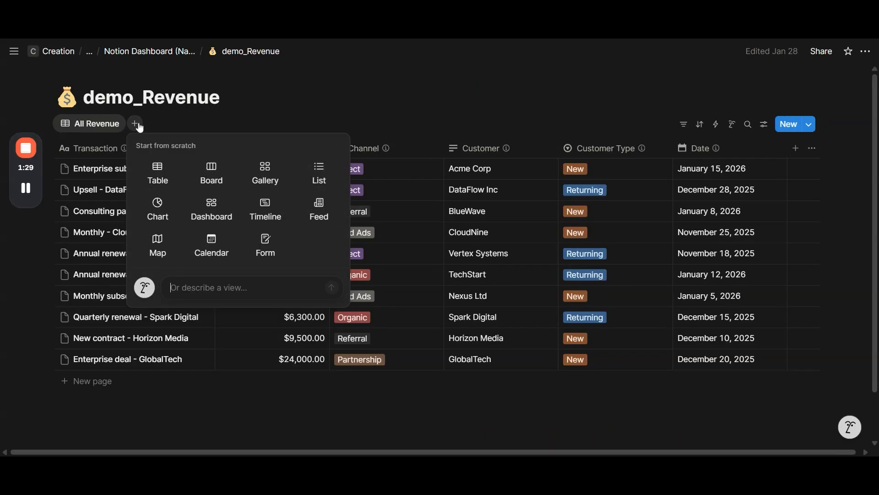
pyautogui.click(211, 217)
pyautogui.click(443, 202)
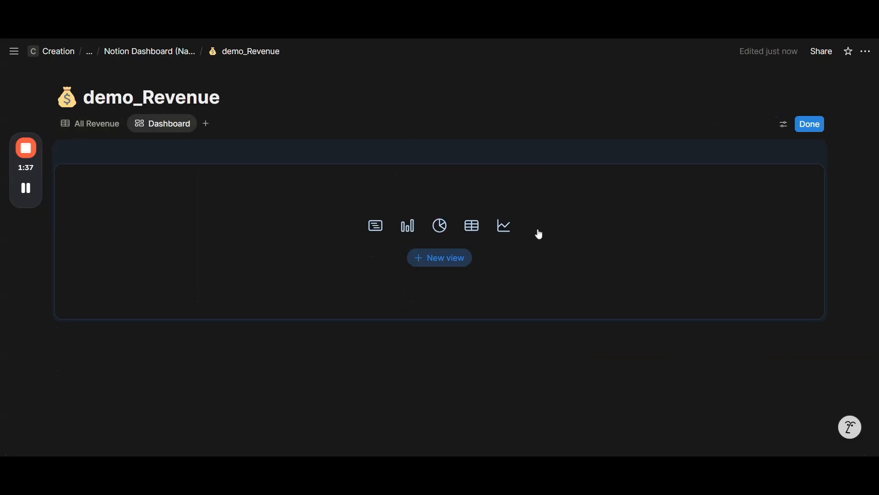
# Step: Add a new view to the empty dashboard and make it a chart of the Number type
pyautogui.click(434, 254)
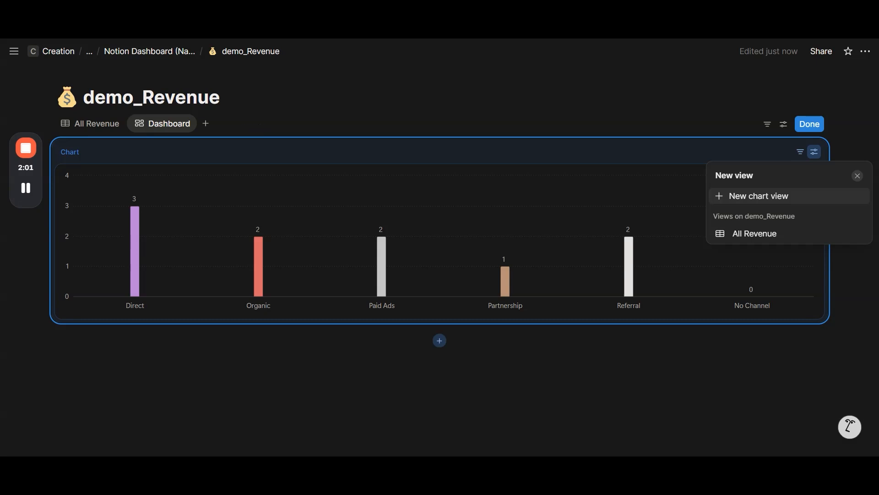
pyautogui.click(730, 237)
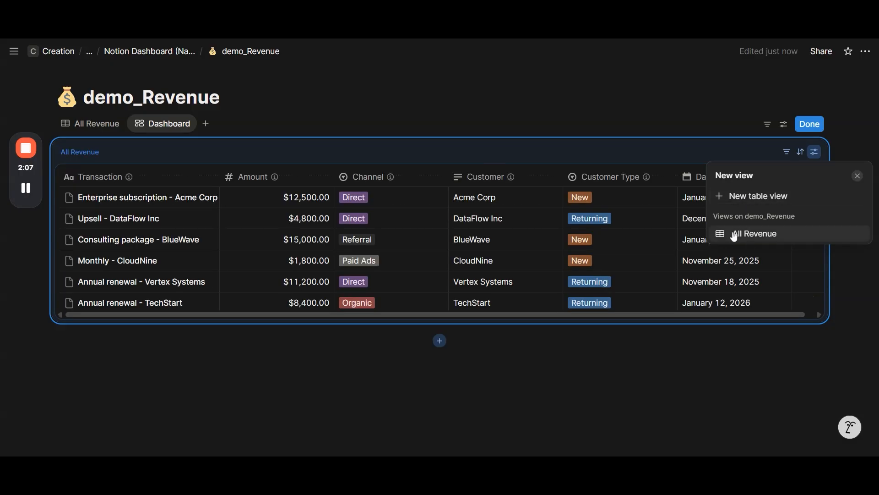
pyautogui.click(733, 197)
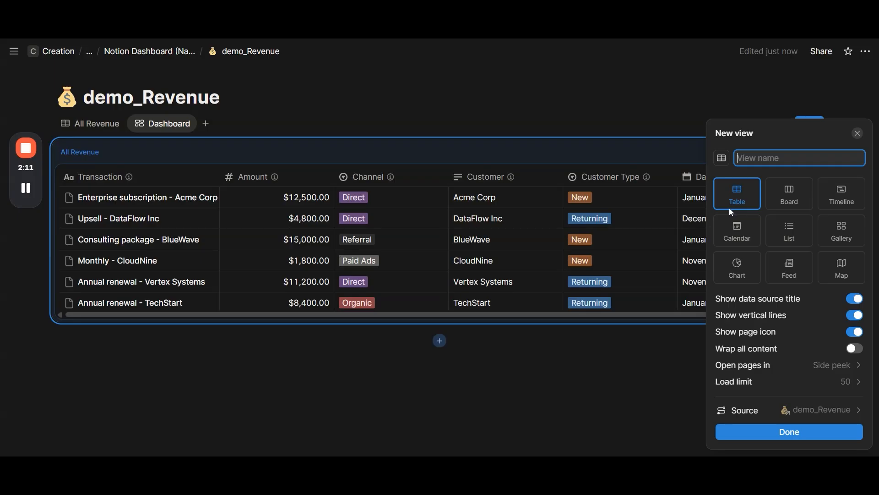
pyautogui.click(748, 269)
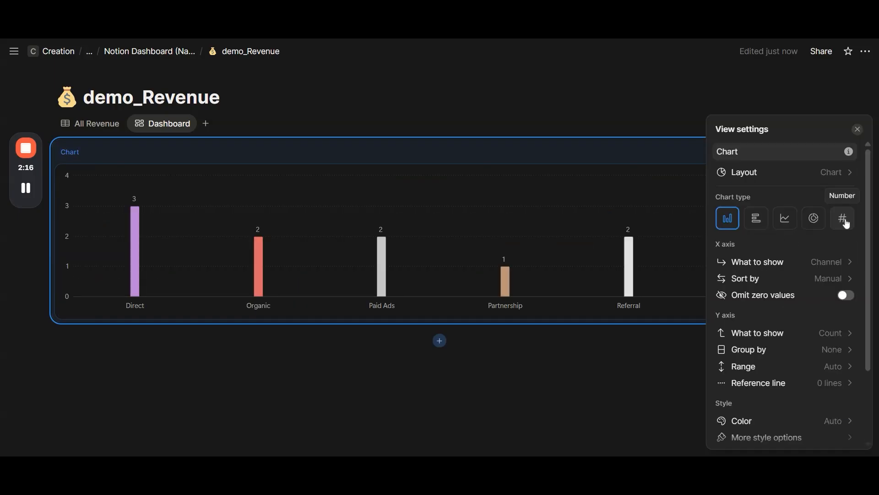
pyautogui.click(846, 229)
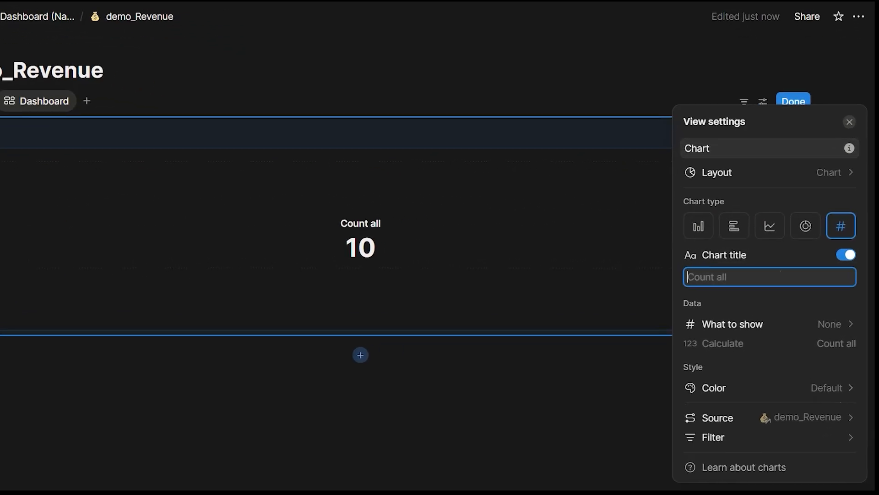
# Step: Title the number chart "Total revenue" and have it show the sum of the Amount property
pyautogui.write('Total revenue')
pyautogui.click(788, 323)
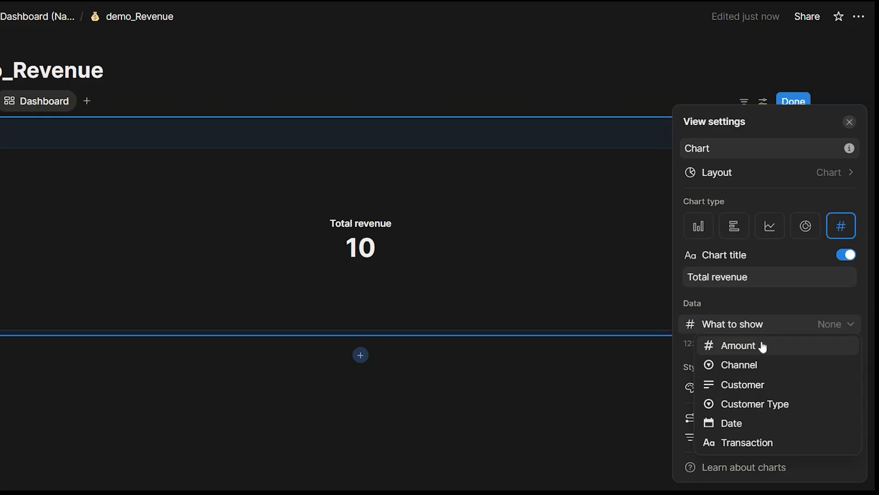
pyautogui.click(761, 347)
pyautogui.click(762, 347)
pyautogui.click(762, 347)
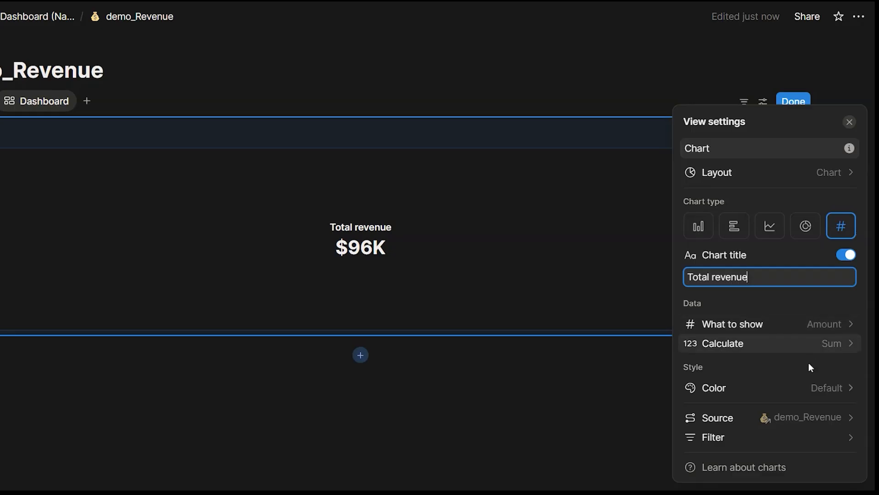
pyautogui.click(791, 392)
pyautogui.click(718, 440)
pyautogui.hotkey('ctrl', 'z')
pyautogui.click(717, 439)
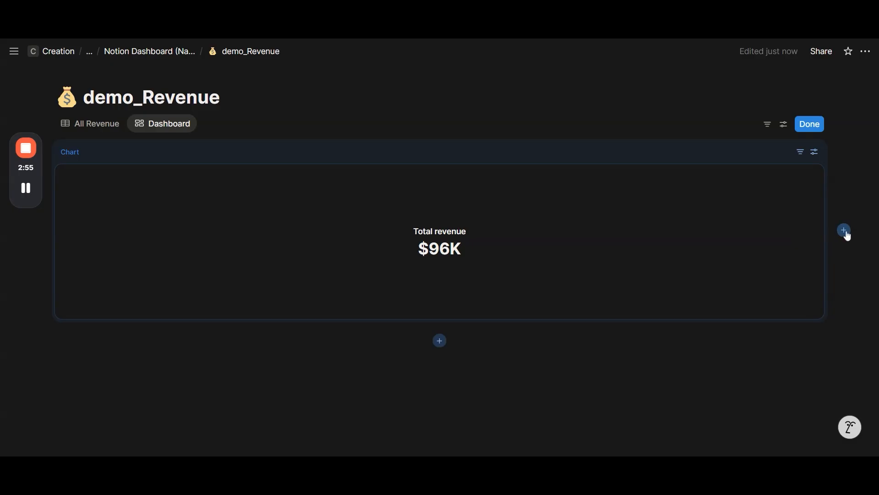
# Step: Add a second chart view beside the total revenue number and make it a line chart
pyautogui.click(846, 232)
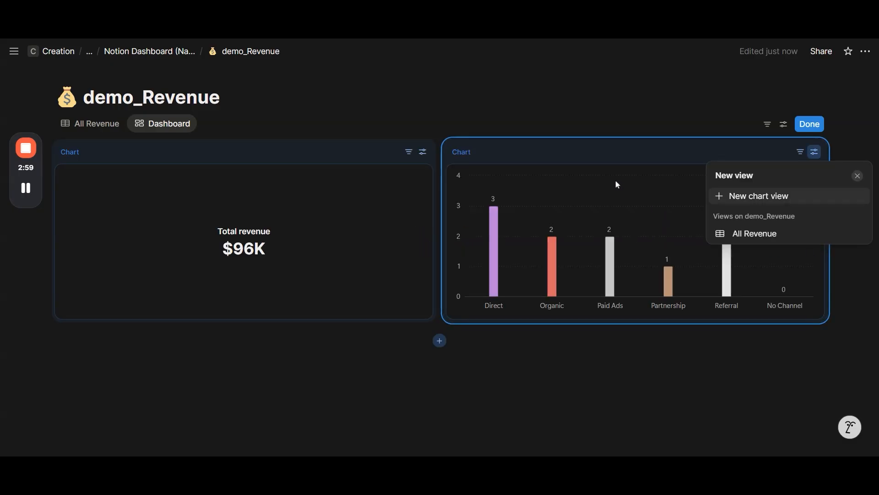
pyautogui.click(750, 197)
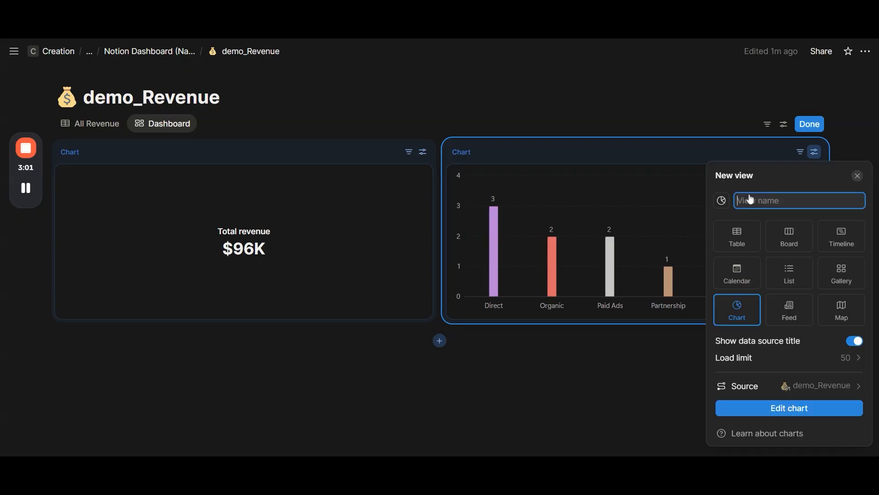
pyautogui.click(790, 407)
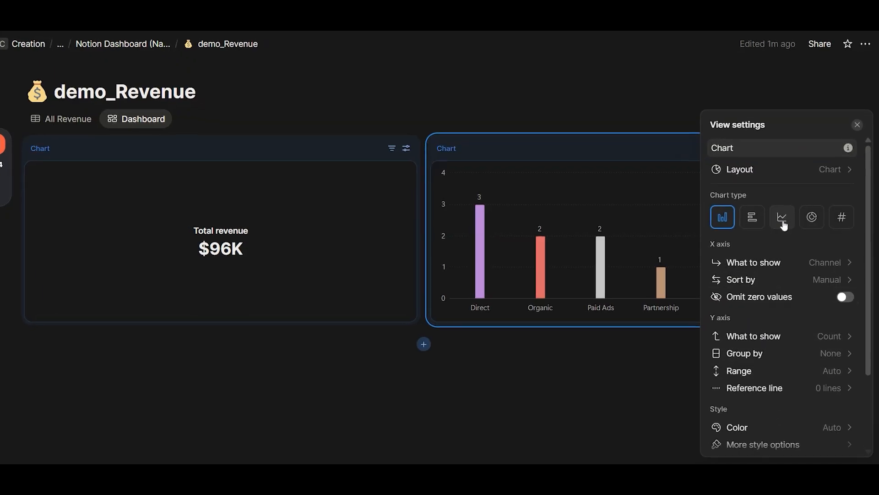
pyautogui.click(783, 221)
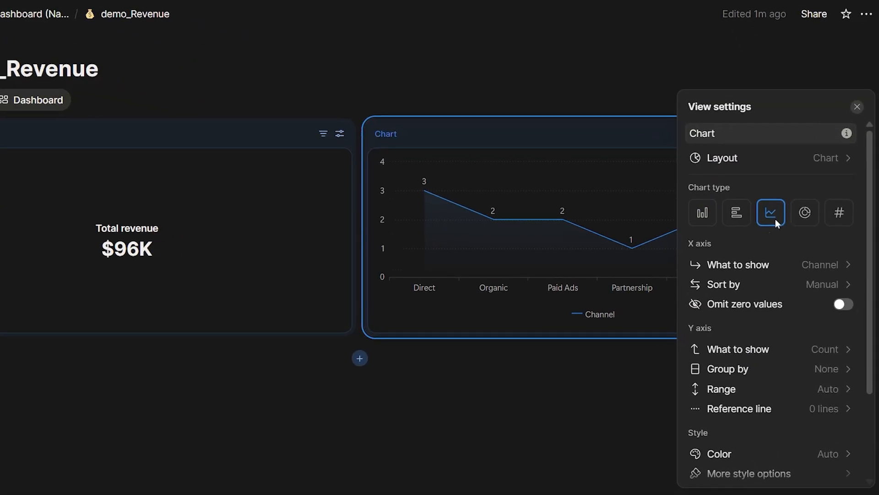
# Step: Plot the line chart with Date by Month on the X axis and the sum of Amount on the Y axis
pyautogui.click(781, 264)
pyautogui.moveTo(747, 365)
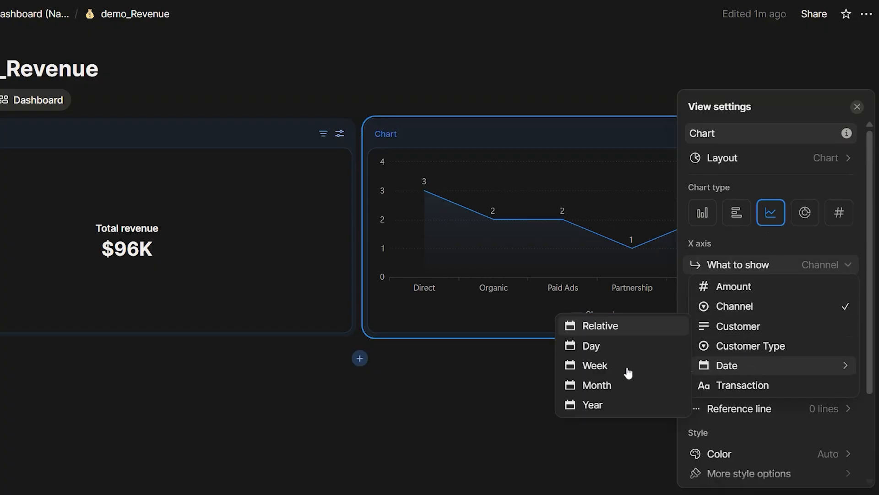
pyautogui.click(624, 385)
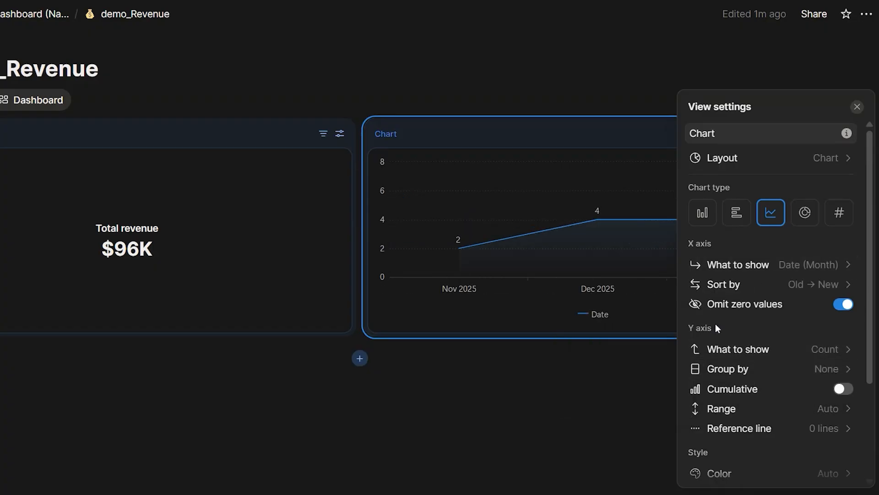
pyautogui.click(730, 350)
pyautogui.moveTo(727, 252)
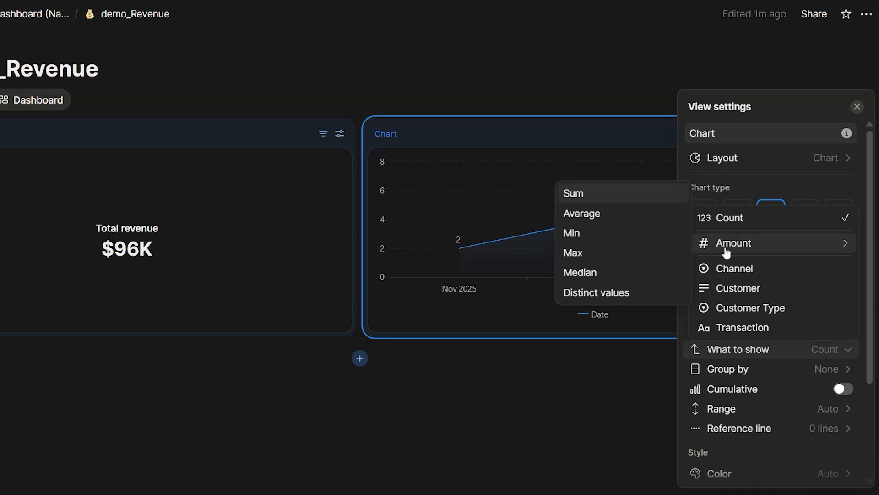
pyautogui.click(598, 196)
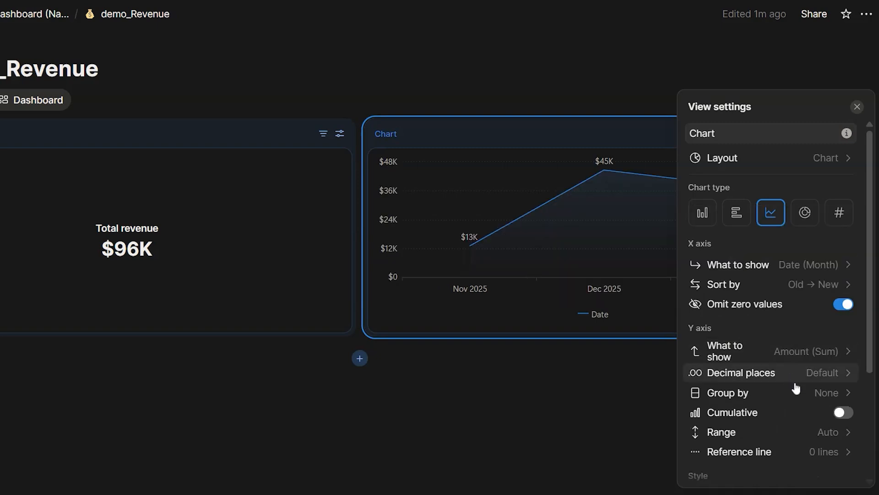
# Step: Style the line chart with a smooth line, names on both axes, and both horizontal and vertical grid lines
pyautogui.scroll(-2, 792, 357)
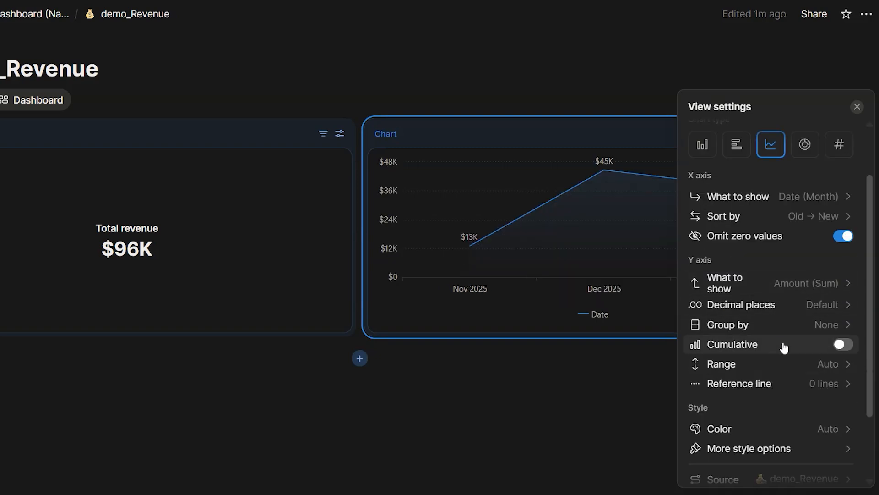
pyautogui.click(792, 388)
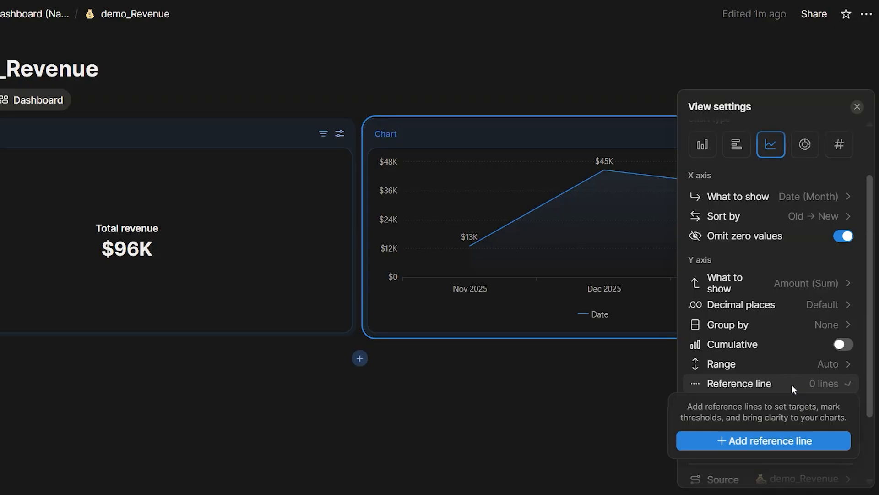
pyautogui.click(791, 384)
pyautogui.scroll(-2, 795, 369)
pyautogui.click(802, 360)
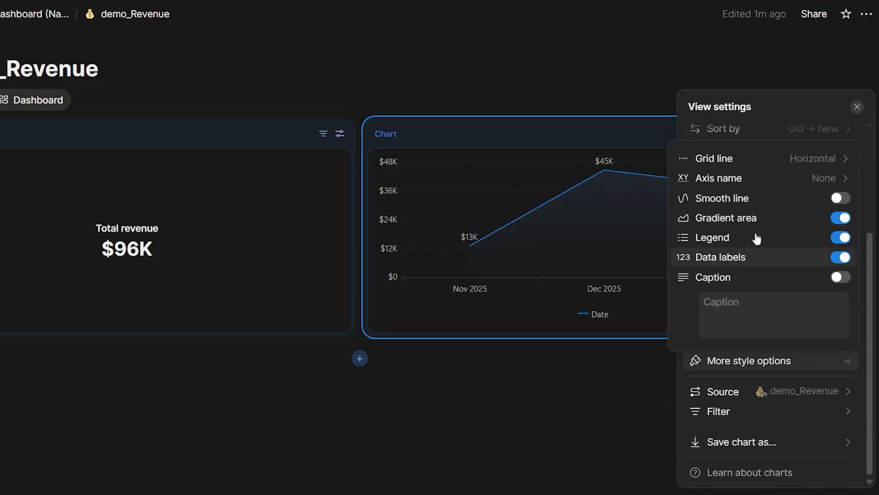
pyautogui.click(745, 198)
pyautogui.click(784, 181)
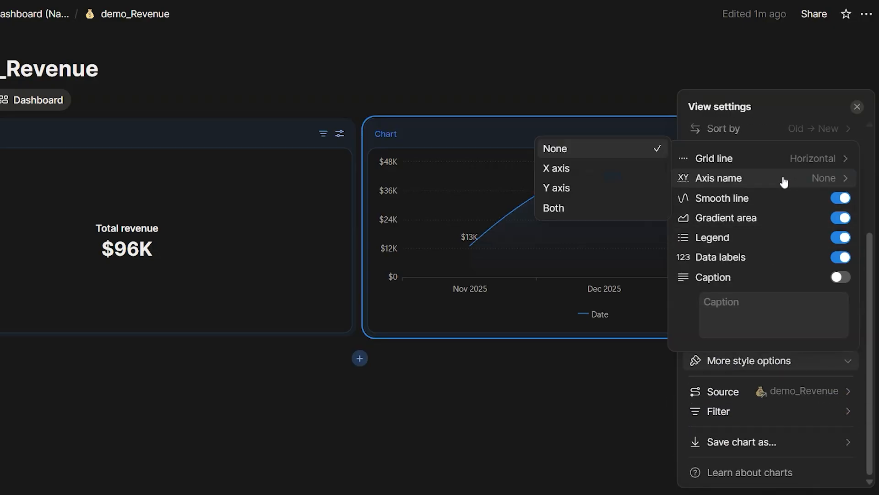
pyautogui.click(604, 209)
pyautogui.click(733, 158)
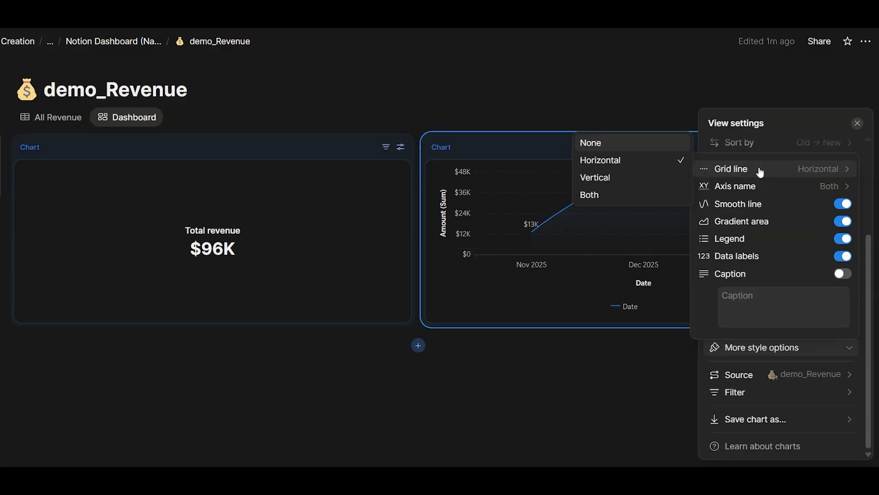
pyautogui.click(589, 195)
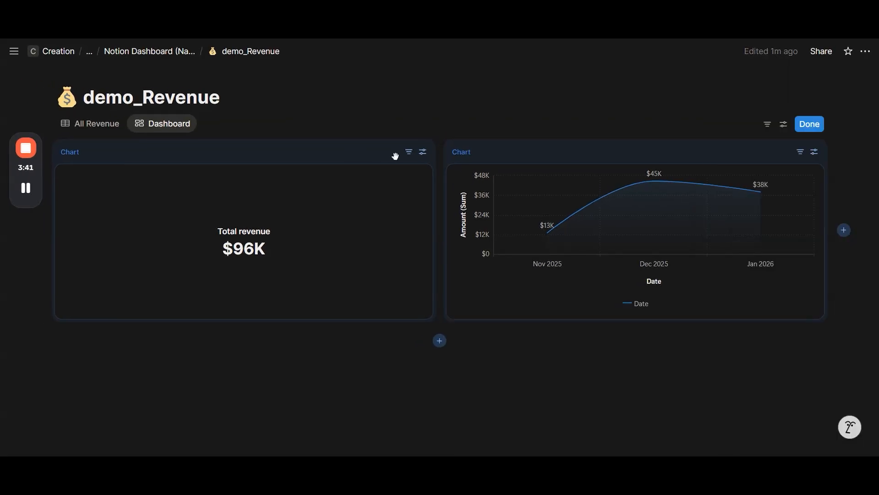
# Step: Rename the view holding the total revenue number to "KPI"
pyautogui.click(421, 156)
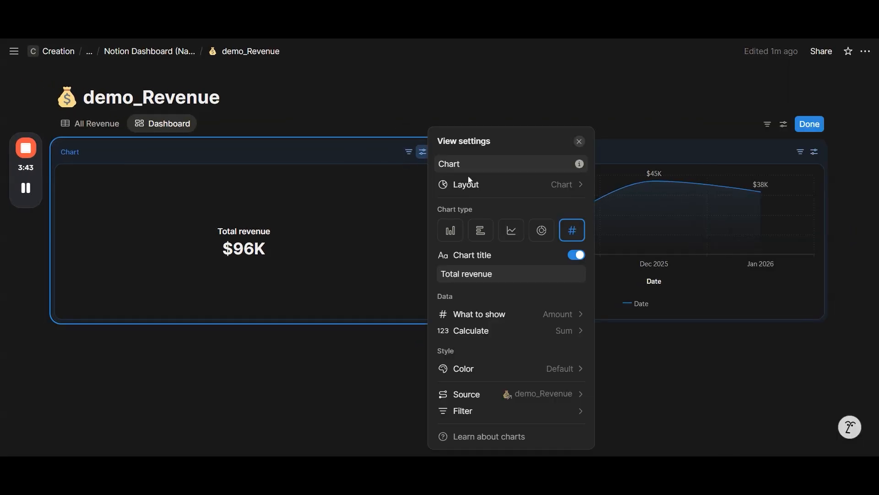
pyautogui.click(450, 163)
pyautogui.doubleClick(449, 164)
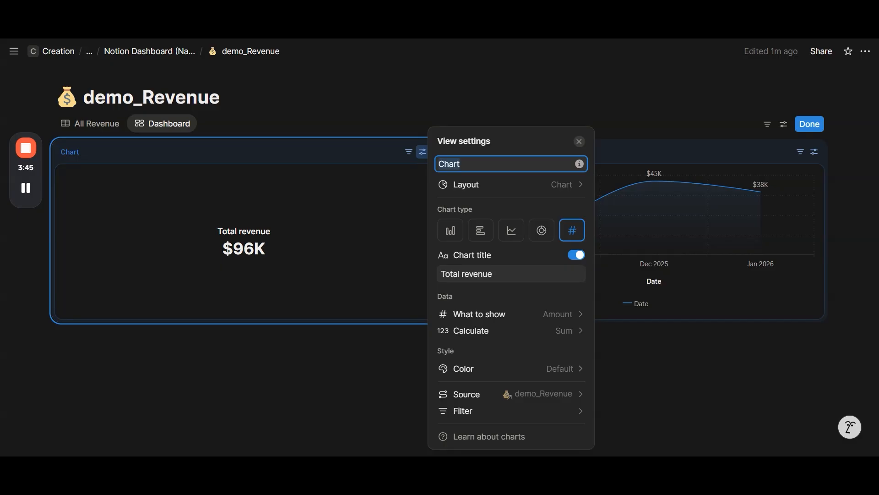
pyautogui.click(75, 156)
pyautogui.click(75, 157)
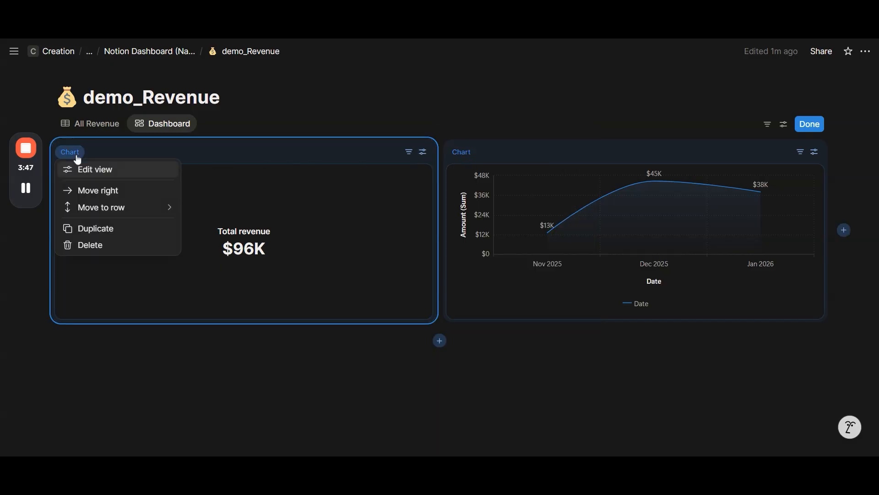
pyautogui.click(92, 170)
pyautogui.click(476, 164)
pyautogui.doubleClick(458, 164)
pyautogui.write('KPI')
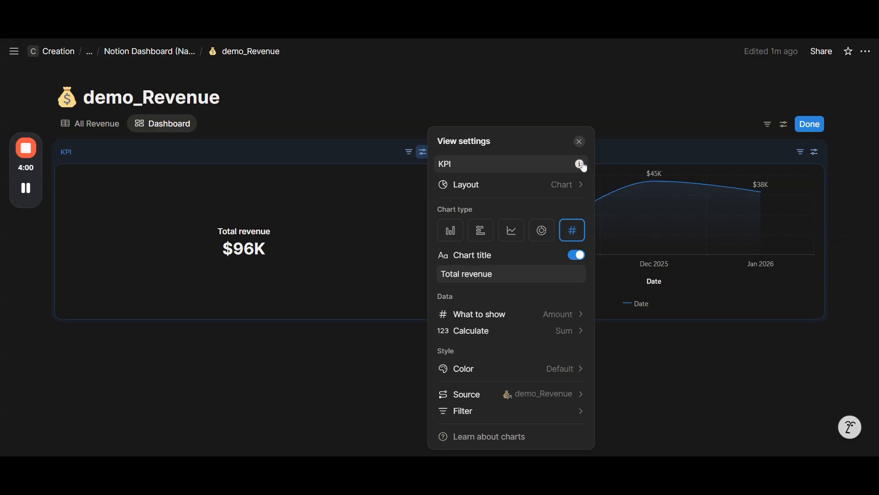
pyautogui.click(580, 163)
pyautogui.click(571, 152)
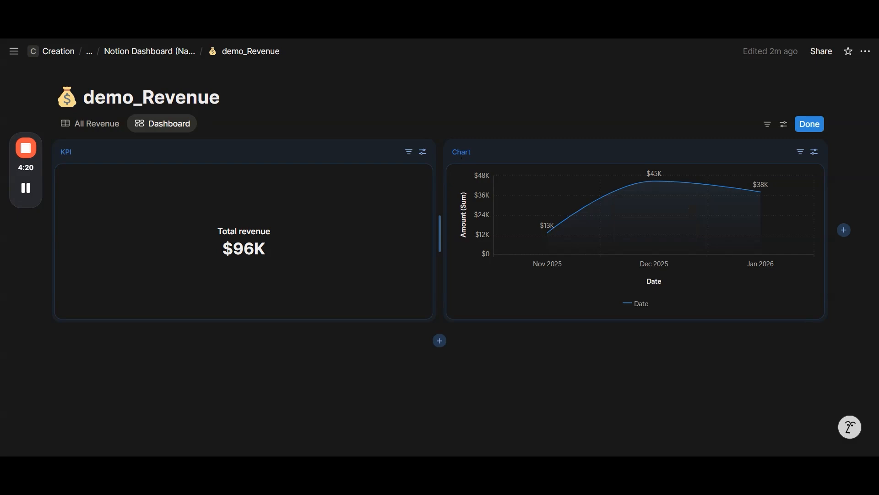
# Step: Narrow the KPI view to about a quarter of the row's width, and add a bar chart by Channel in a new row below
pyautogui.moveTo(439, 234); pyautogui.dragTo(210, 302)
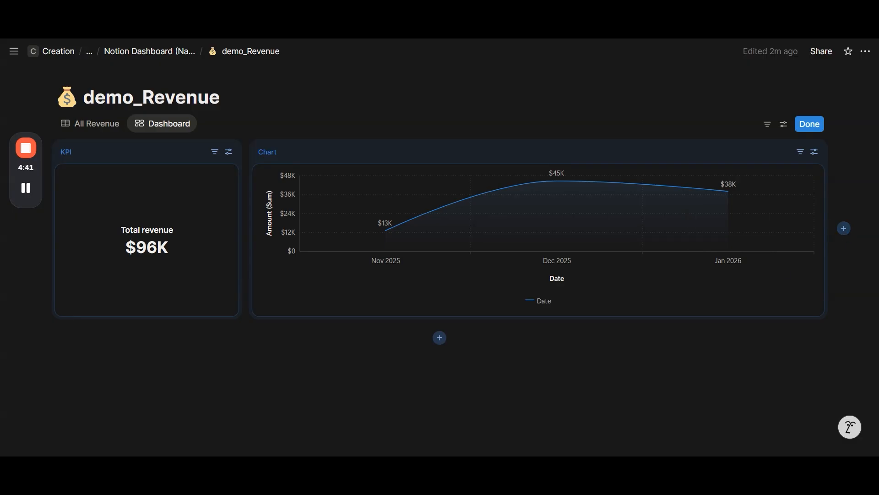
pyautogui.click(440, 340)
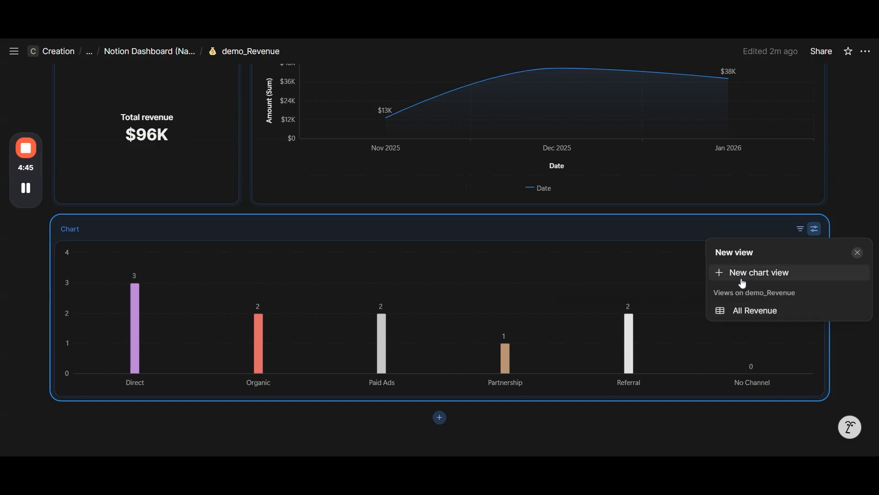
pyautogui.click(420, 239)
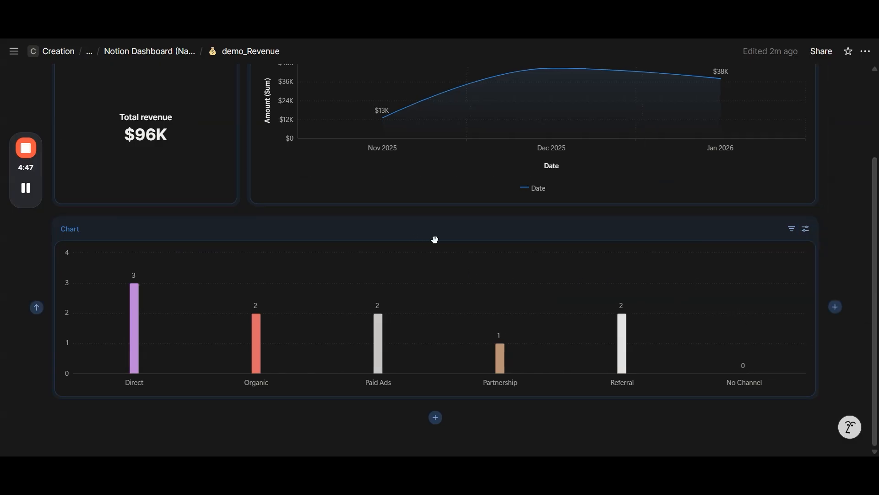
pyautogui.scroll(3, 452, 287)
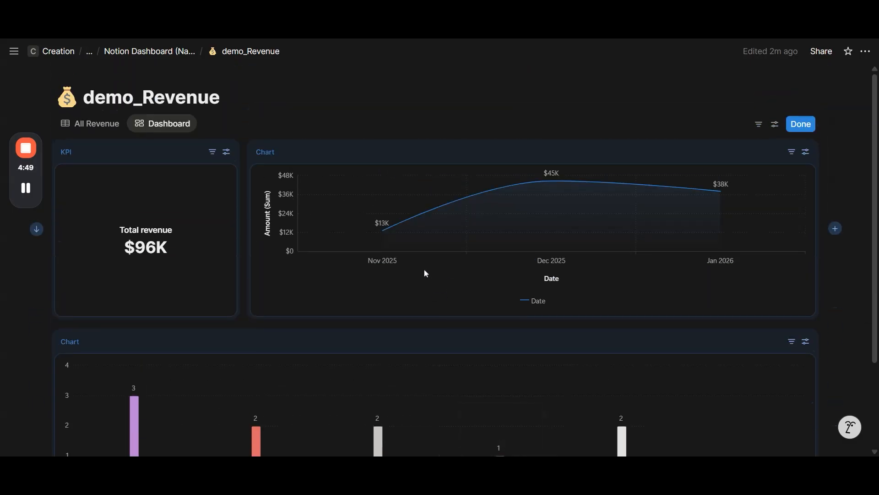
# Step: Finish editing the dashboard and inspect the KPI view's filter properties and the transactions behind the line chart's Nov 2025 point
pyautogui.click(800, 123)
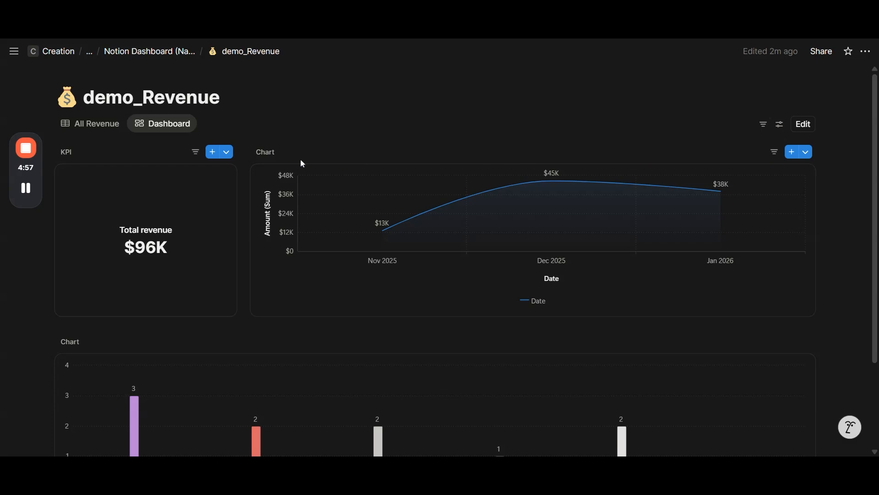
pyautogui.click(198, 155)
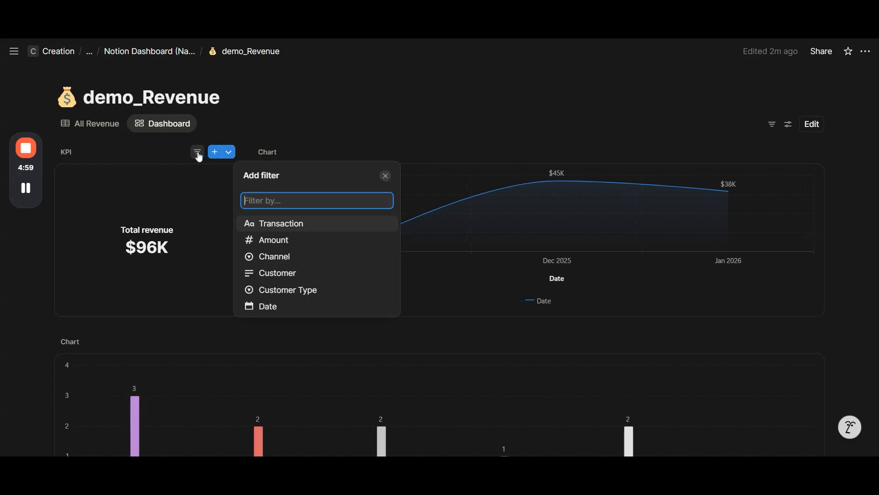
pyautogui.click(408, 149)
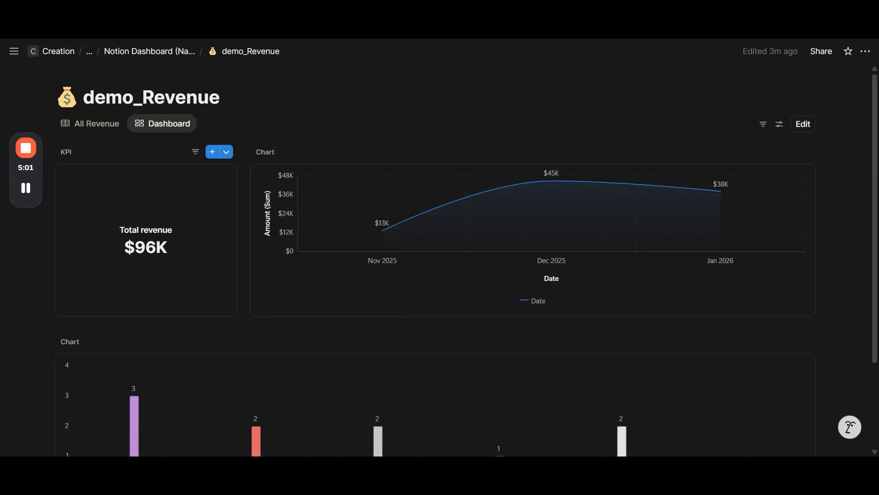
pyautogui.click(412, 231)
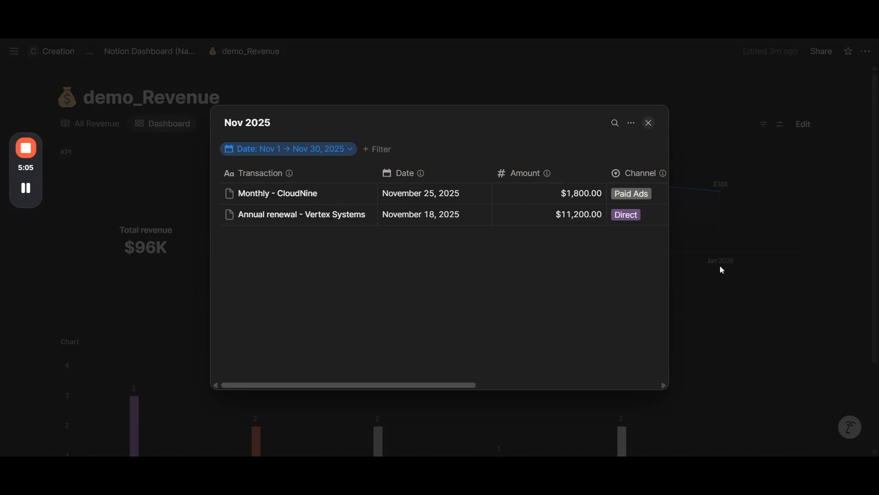
pyautogui.click(754, 260)
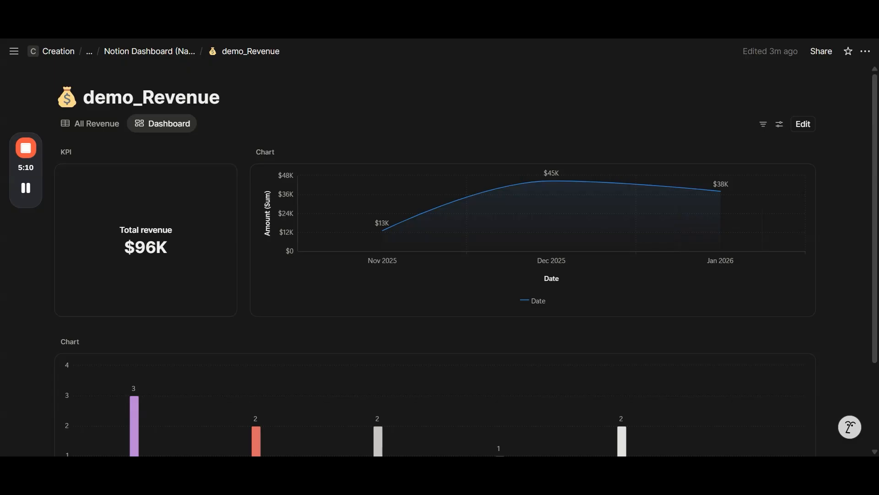
# Step: Turn on icons in the headings of all dashboard views
pyautogui.click(803, 123)
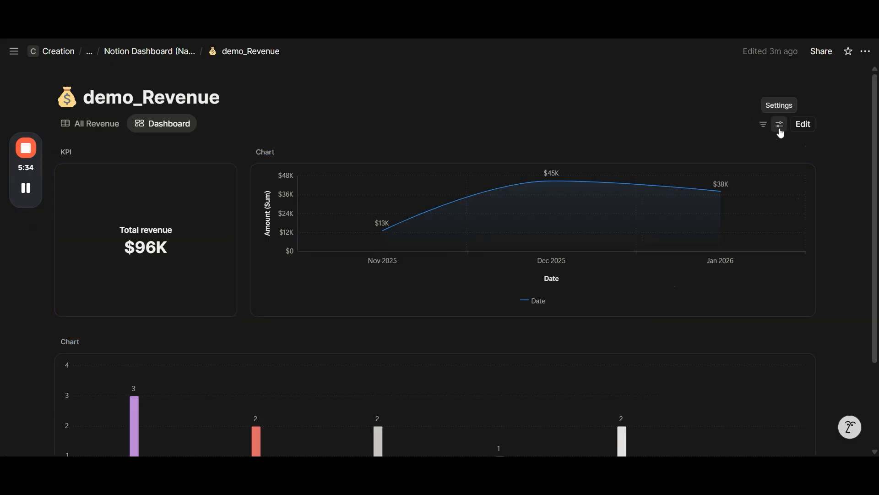
pyautogui.click(778, 127)
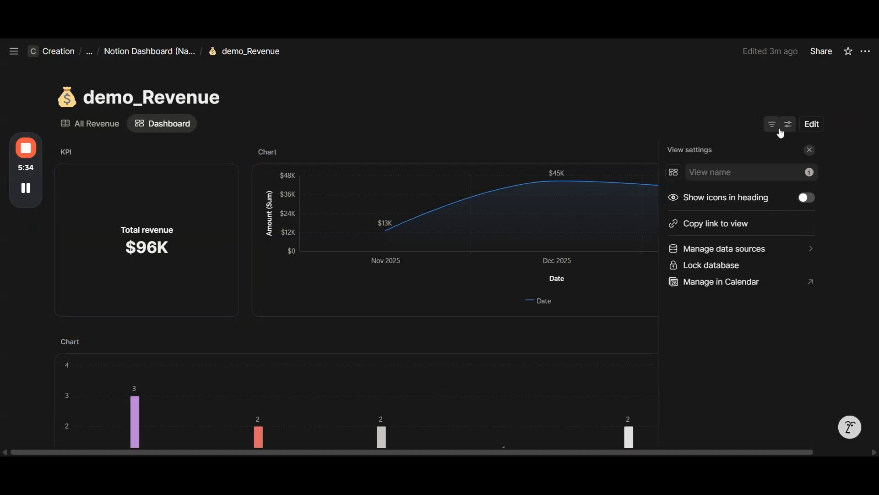
pyautogui.click(752, 202)
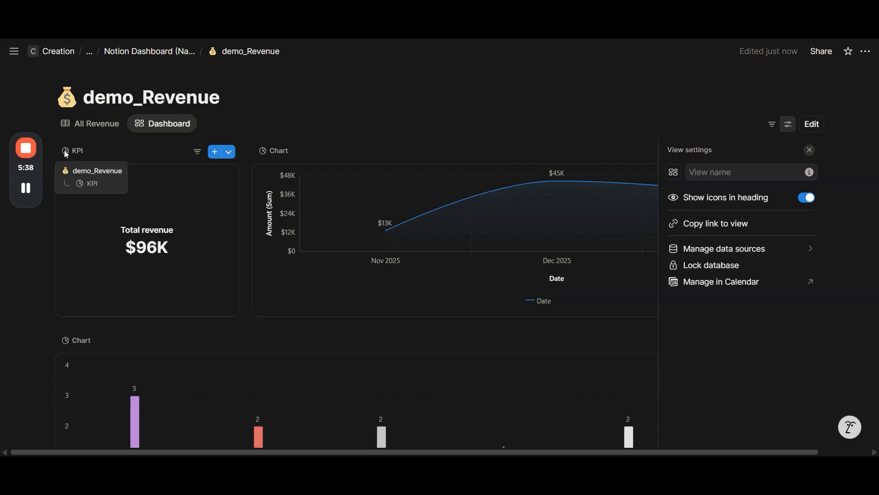
pyautogui.moveTo(69, 342)
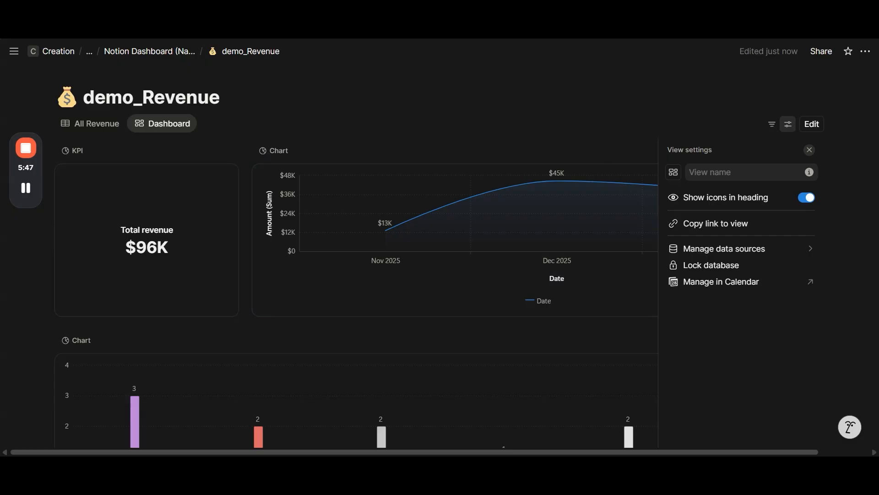
pyautogui.click(809, 151)
# Step: Change the line chart view's icon to a pin in the dashboard's edit mode
pyautogui.click(809, 128)
pyautogui.click(275, 155)
pyautogui.click(276, 169)
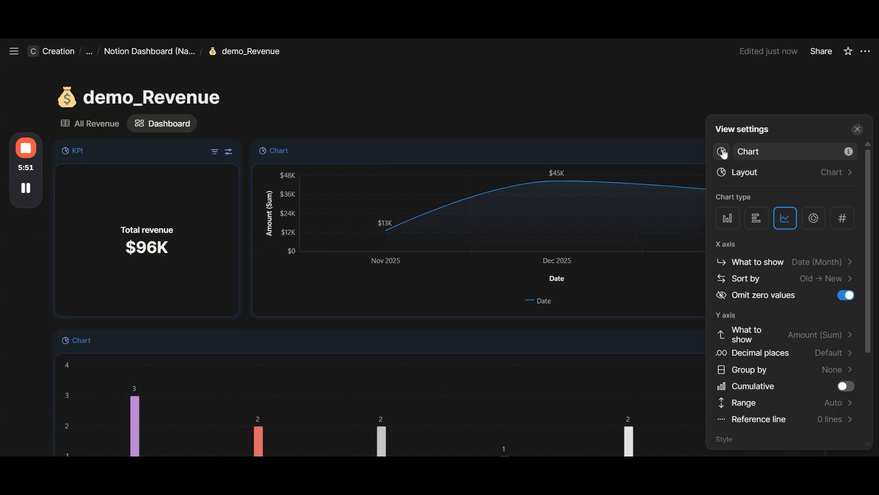
pyautogui.click(722, 152)
pyautogui.click(642, 239)
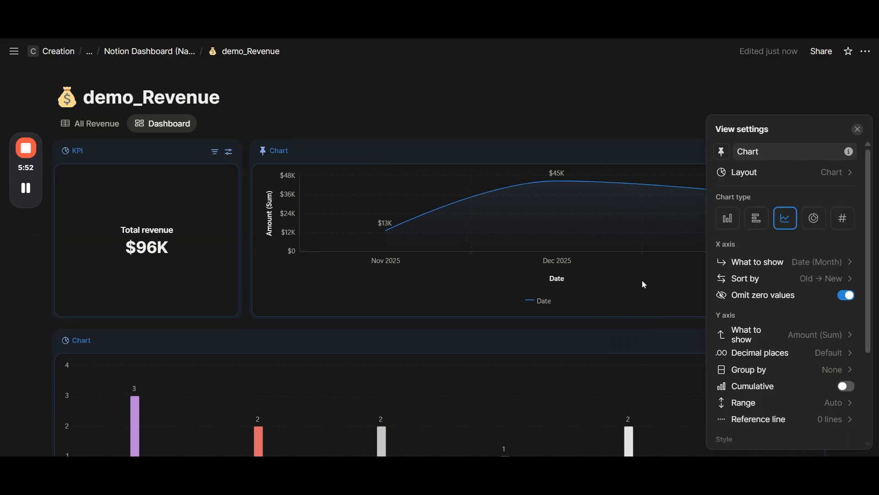
pyautogui.click(415, 153)
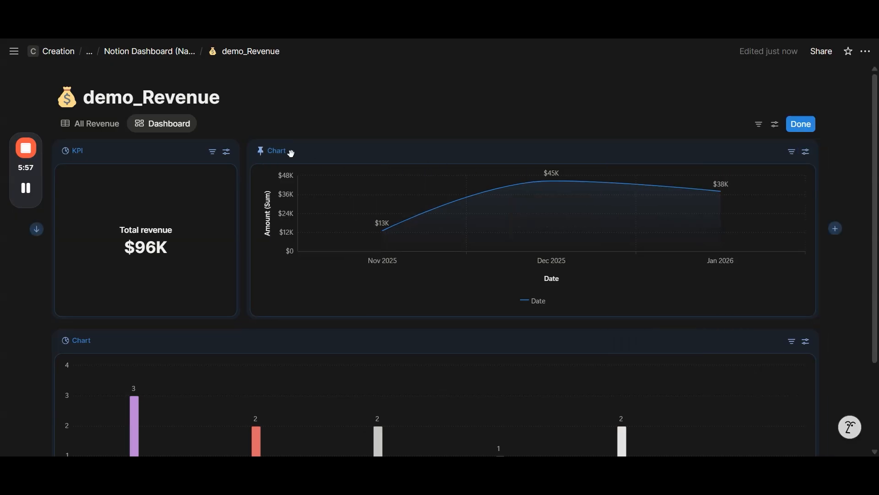
# Step: Try placing the line chart before the KPI view, and return it to its place after the KPI
pyautogui.click(291, 153)
pyautogui.click(320, 192)
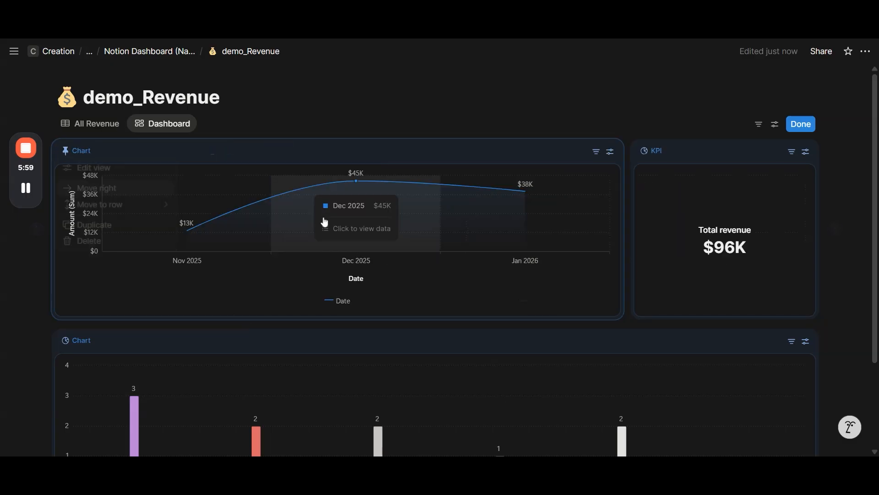
pyautogui.click(91, 150)
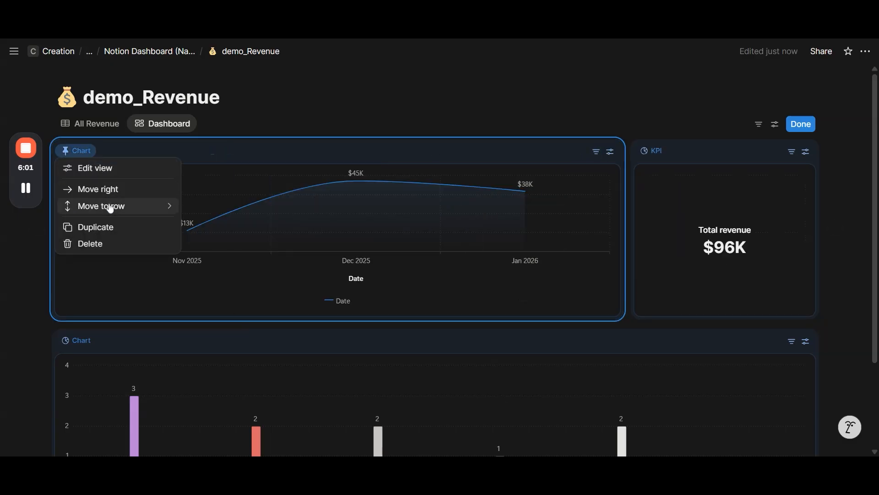
pyautogui.click(98, 189)
# Step: Move the line chart out of the KPI row into the row below
pyautogui.click(273, 151)
pyautogui.moveTo(289, 211)
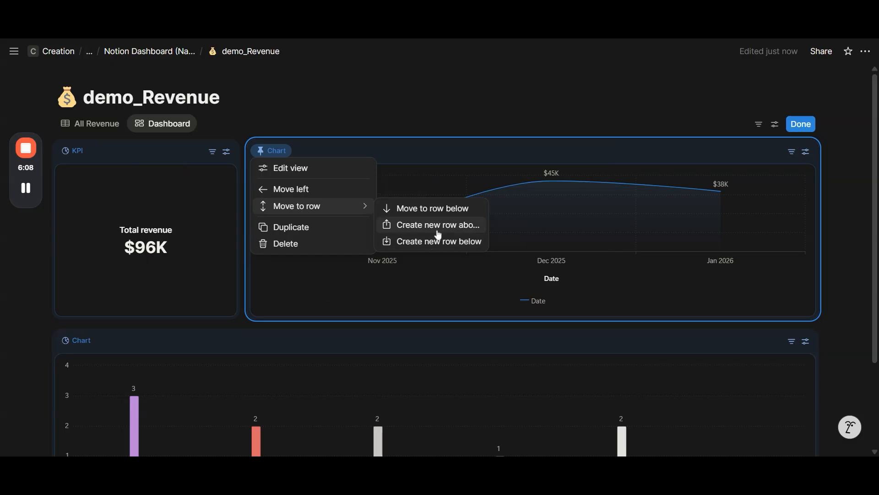
pyautogui.click(459, 214)
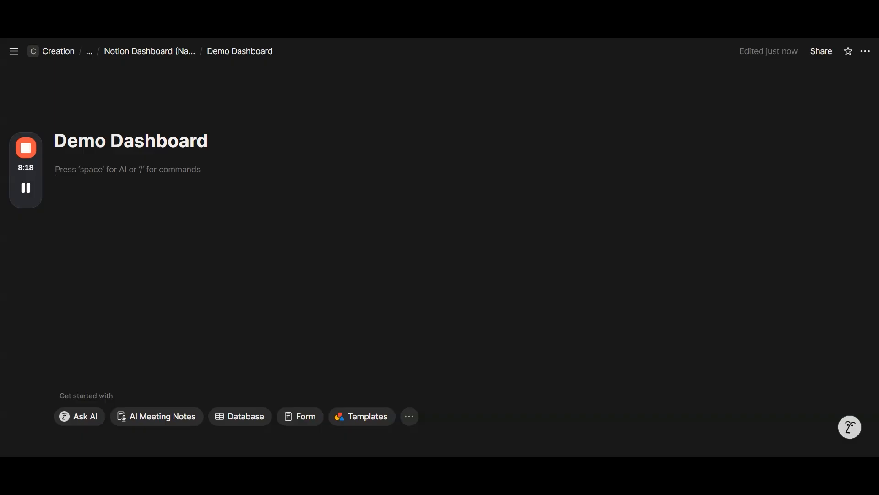
# Step: Insert a dashboard view on the Demo Dashboard page and add a new chart view linked to demo_Revenue
pyautogui.write('/das')
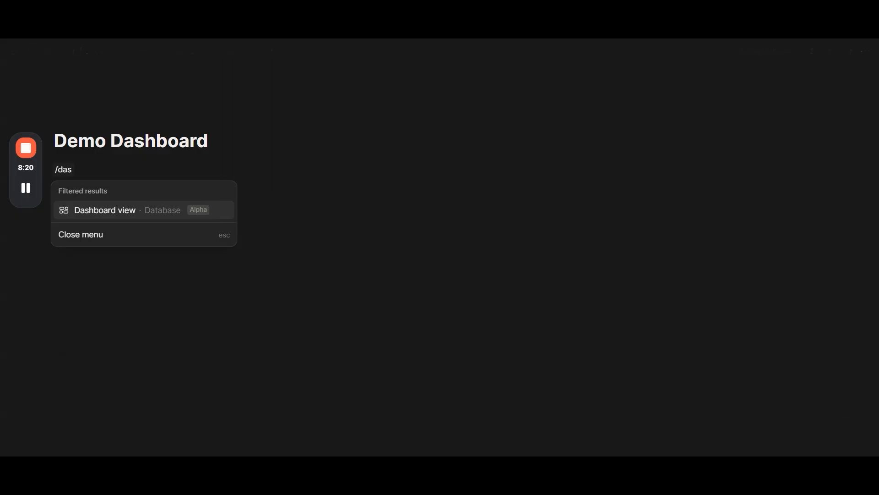
pyautogui.click(124, 217)
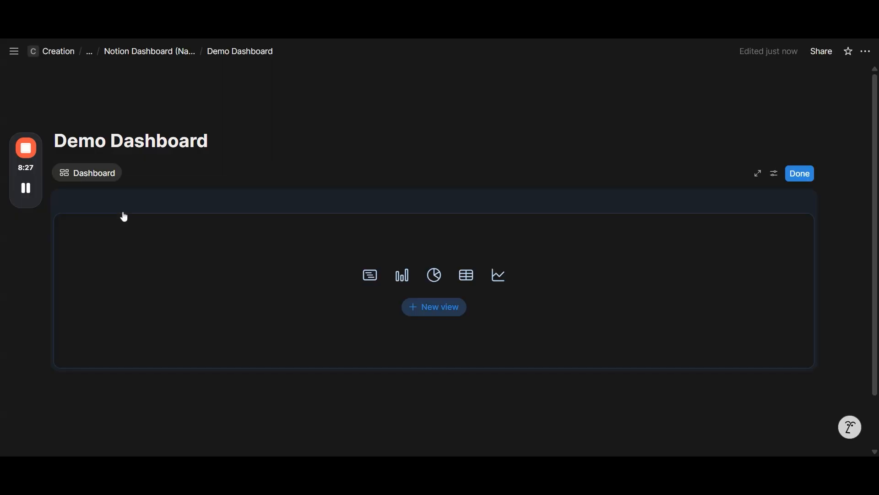
pyautogui.click(418, 307)
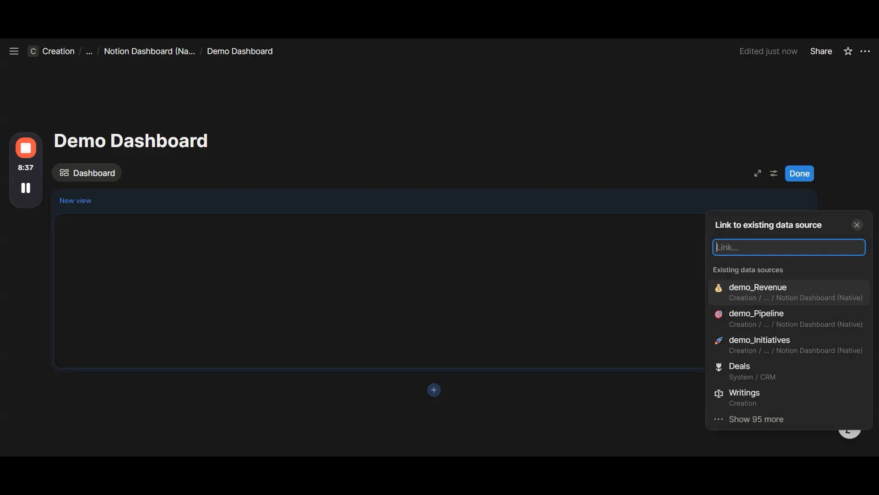
pyautogui.click(746, 293)
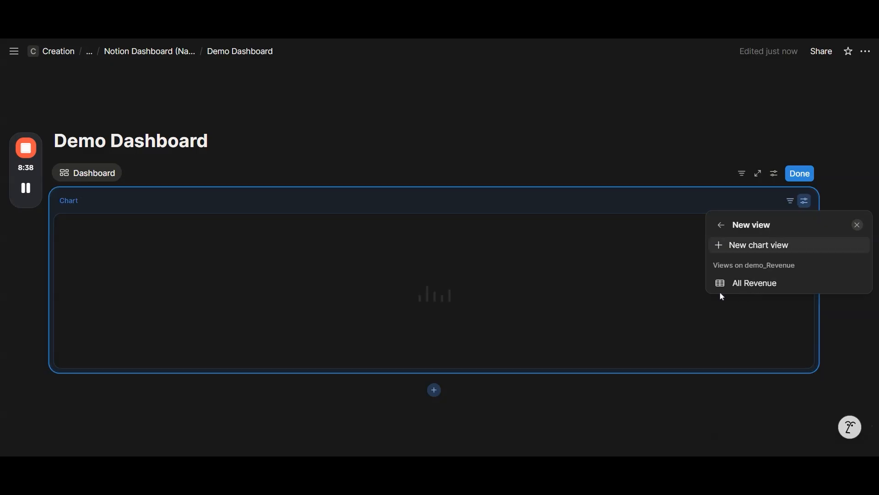
pyautogui.click(738, 247)
pyautogui.click(781, 410)
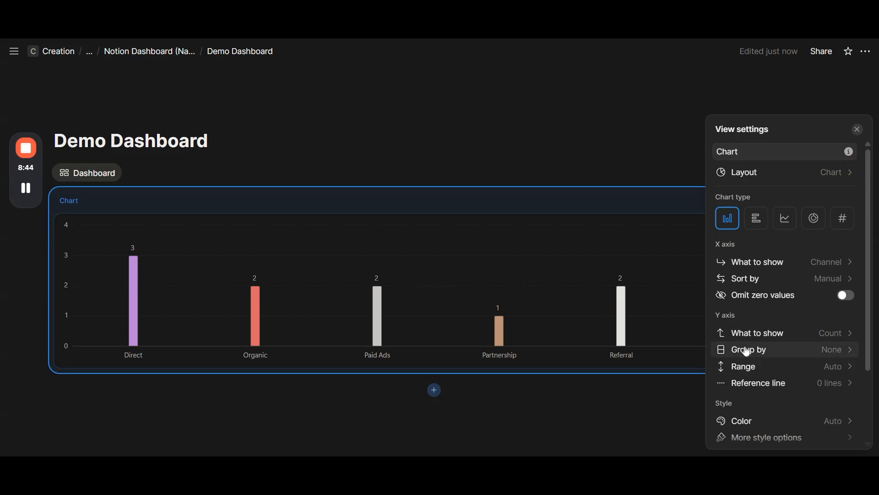
# Step: Set the demo_Revenue bar chart's Y axis to the sum of Amount
pyautogui.click(769, 335)
pyautogui.moveTo(763, 243)
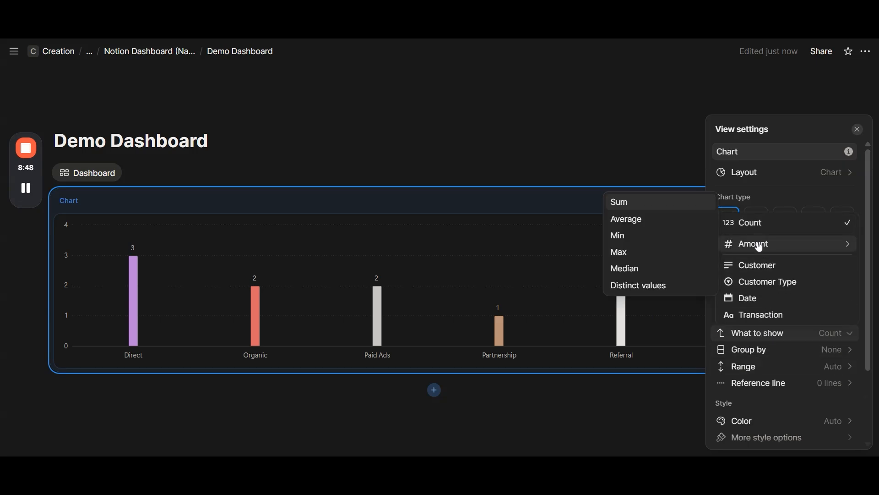
pyautogui.click(635, 206)
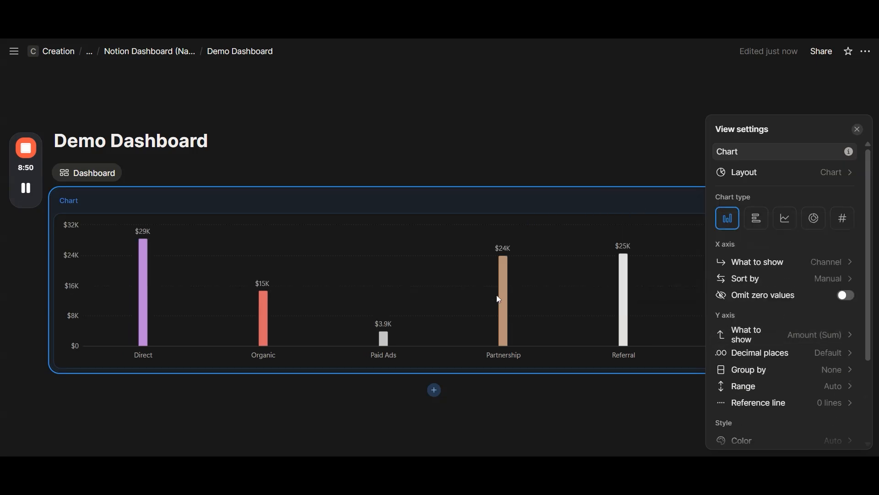
pyautogui.click(483, 208)
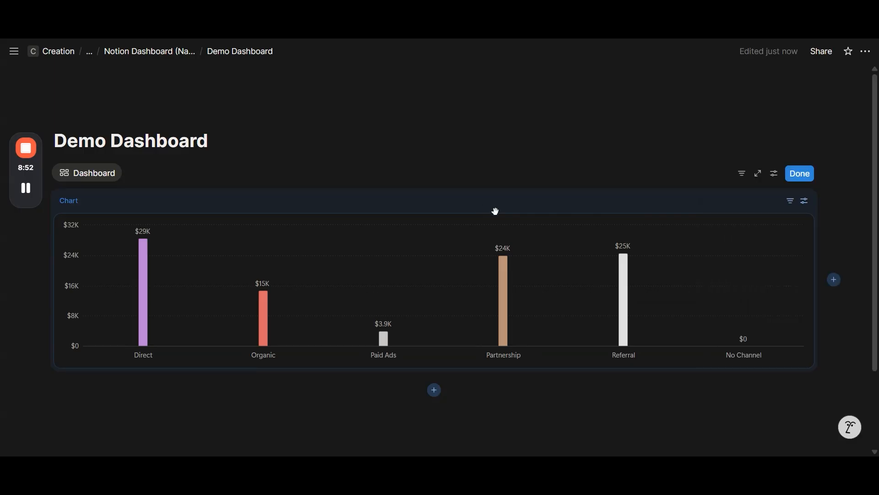
# Step: Add a second view beside the revenue chart as a new chart view linked to demo_Pipeline
pyautogui.click(836, 281)
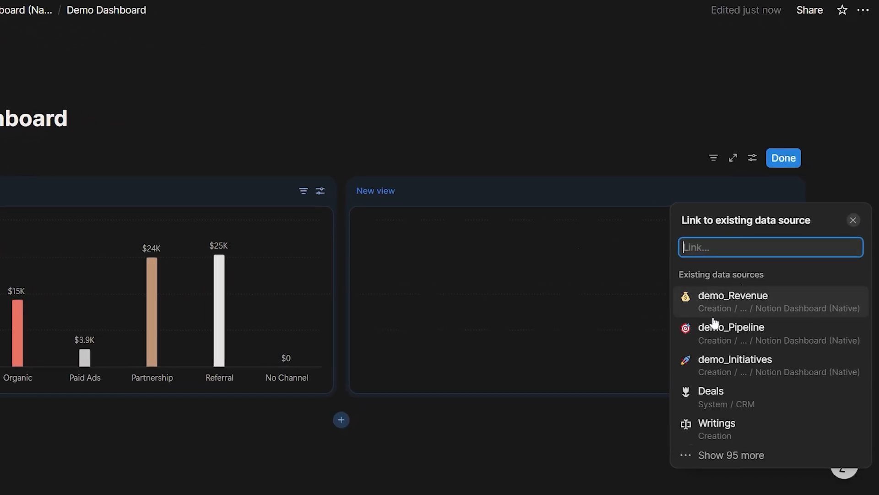
pyautogui.click(713, 336)
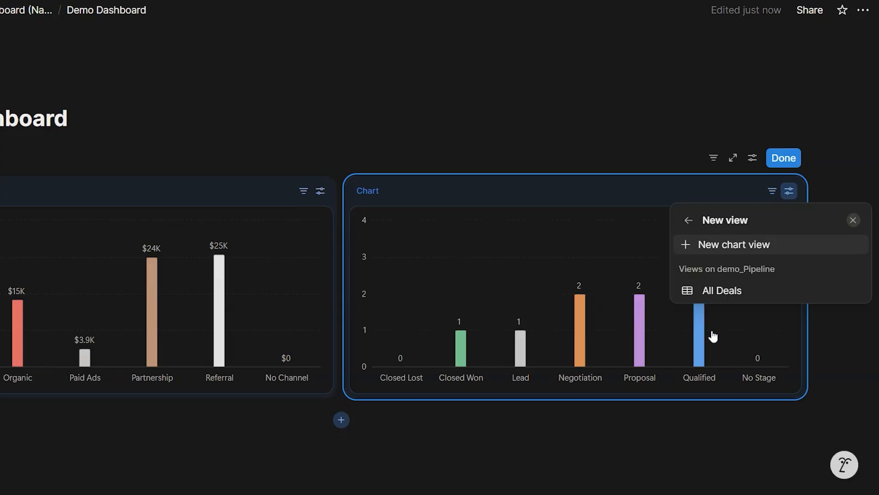
pyautogui.click(730, 244)
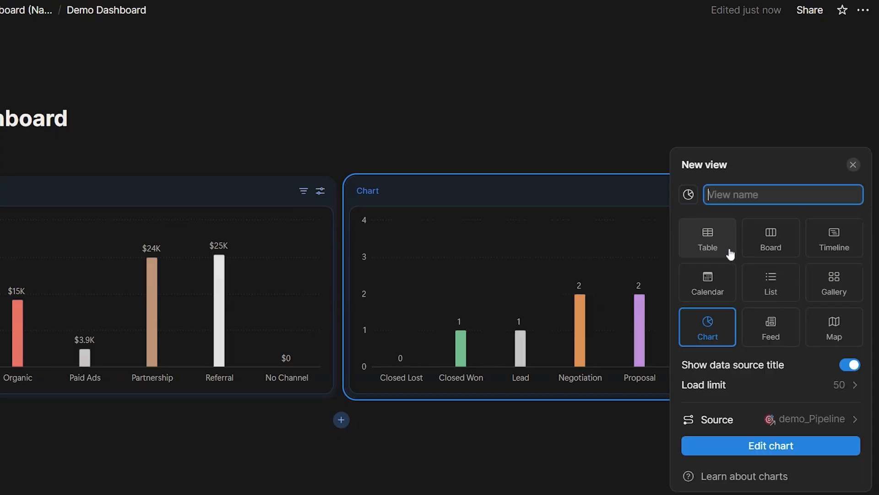
pyautogui.click(725, 449)
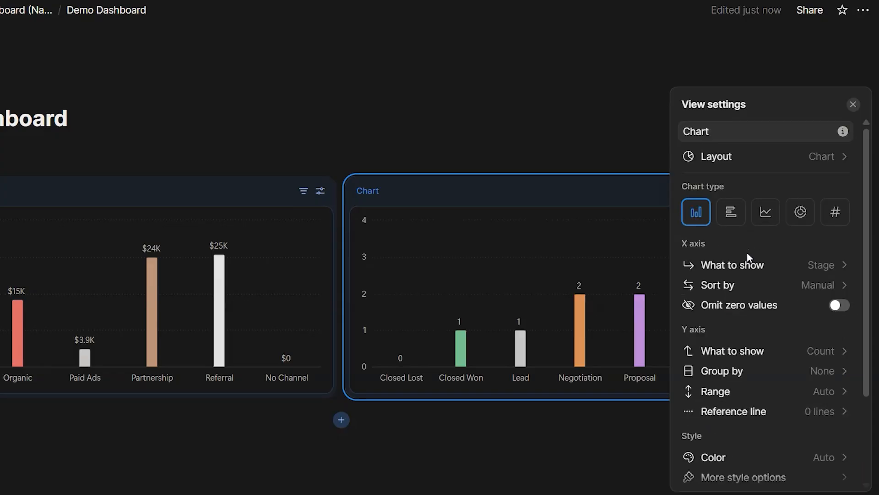
# Step: Set the demo_Pipeline chart's Y axis to the sum of Value and omit zero values on its X axis
pyautogui.click(738, 350)
pyautogui.moveTo(748, 244)
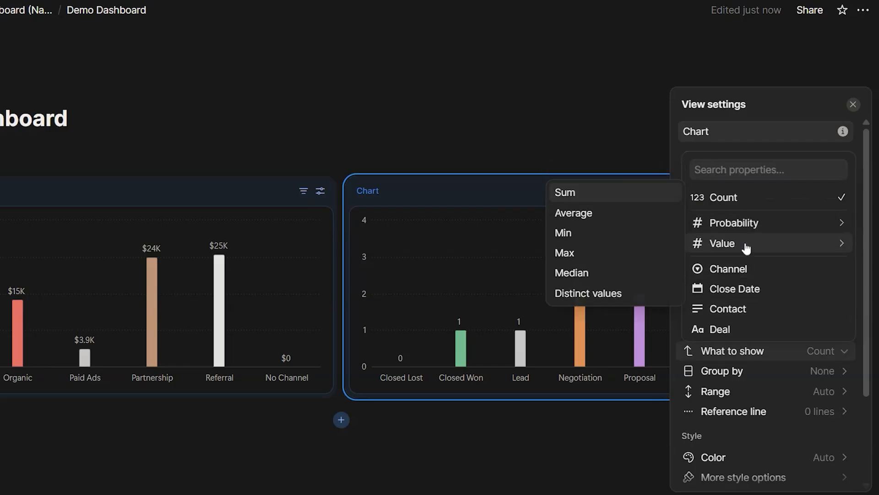
pyautogui.click(614, 199)
pyautogui.click(749, 307)
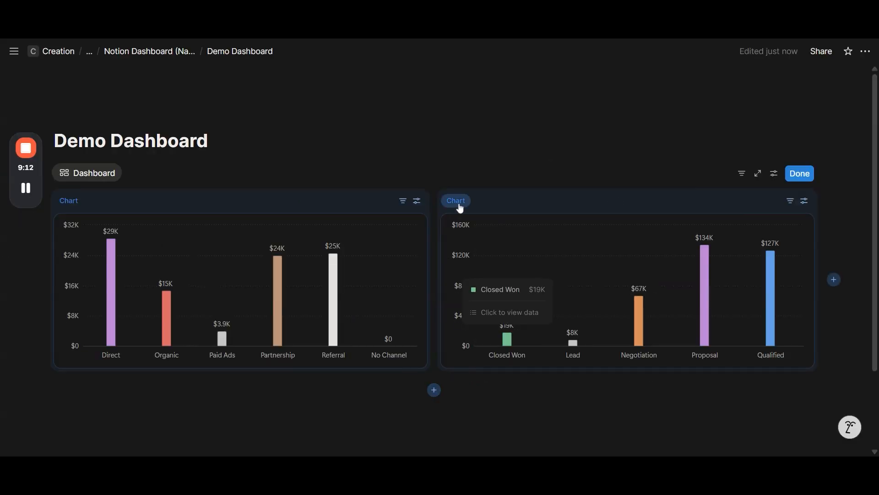
# Step: Review the demo_Pipeline chart's view settings and try narrowing the demo_Revenue chart beside it
pyautogui.click(461, 208)
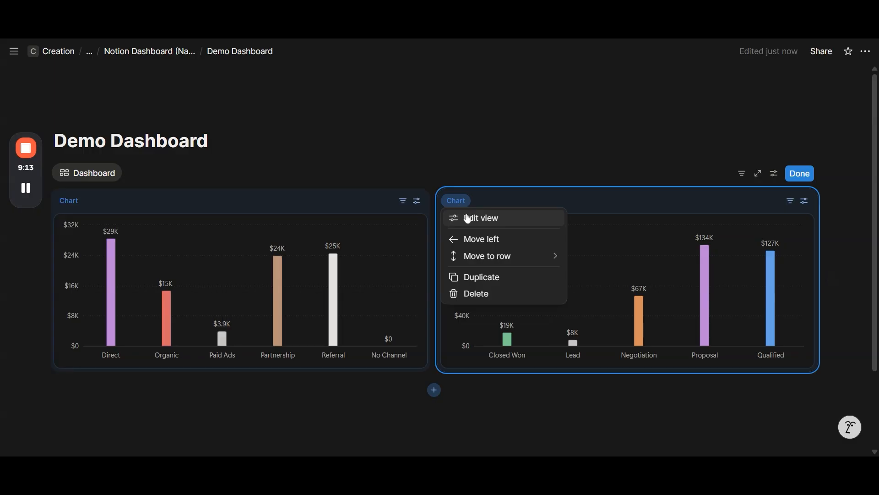
pyautogui.click(464, 217)
pyautogui.scroll(-3, 840, 267)
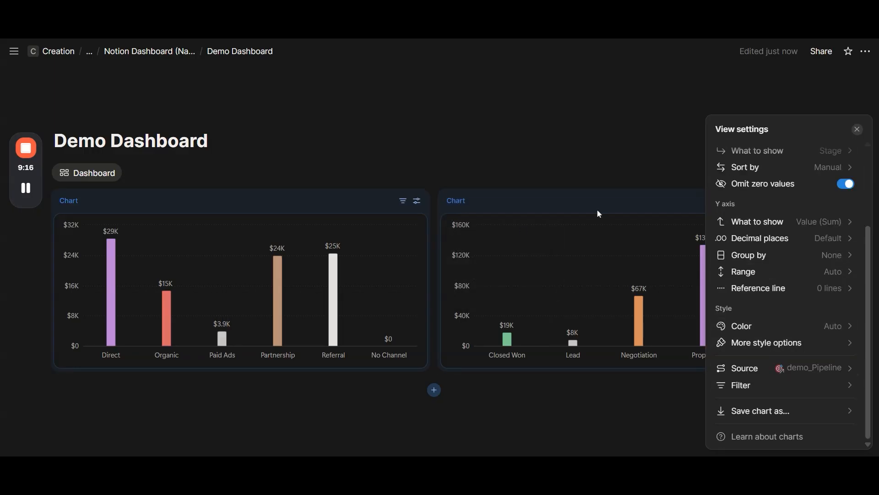
pyautogui.click(568, 202)
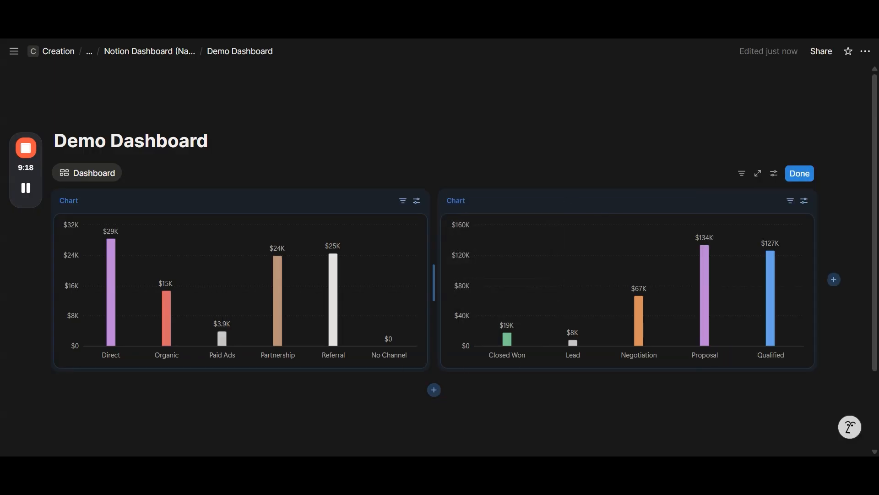
pyautogui.moveTo(434, 282); pyautogui.dragTo(371, 283)
# Step: Look over the dashboard's own view settings and open the dashboard-wide filter properties for demo_Pipeline and demo_Revenue
pyautogui.click(774, 173)
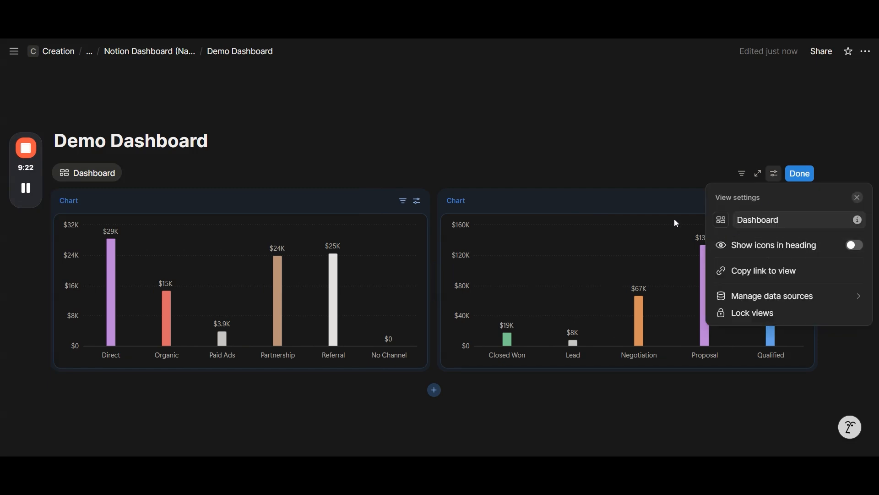
pyautogui.click(548, 188)
pyautogui.click(743, 174)
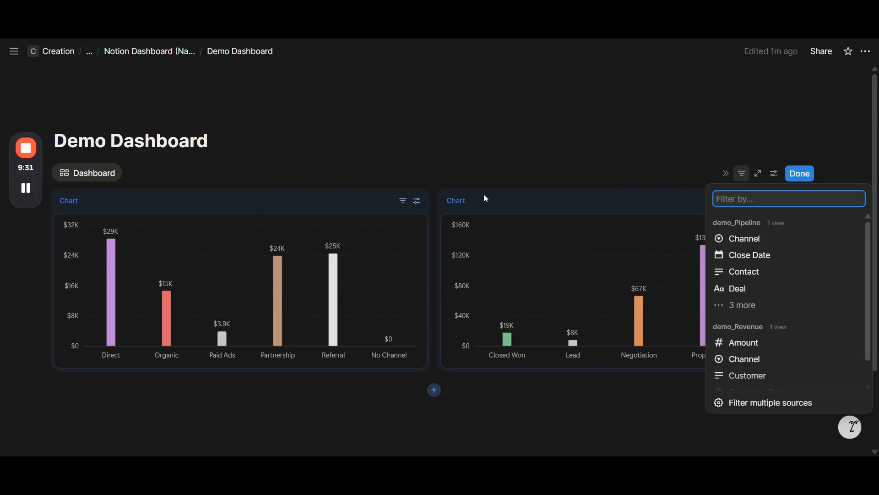
# Step: Rename the demo_Pipeline chart view as "Pipeline value"
pyautogui.click(456, 201)
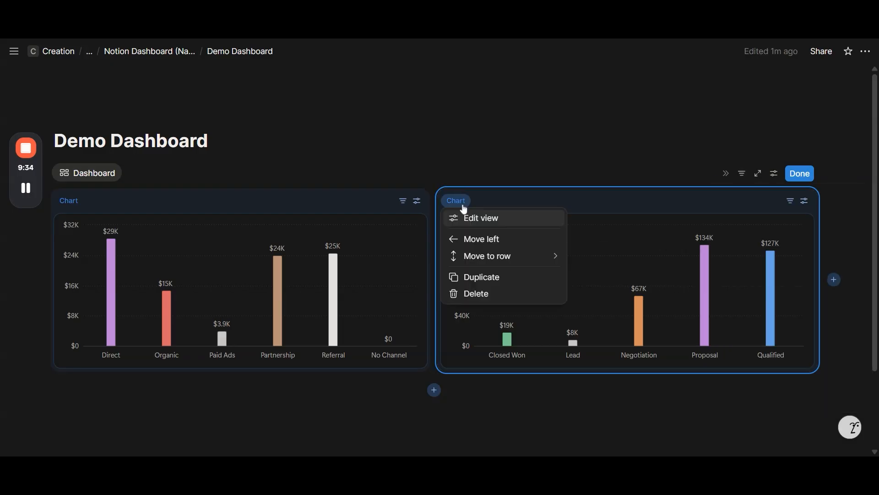
pyautogui.click(462, 216)
pyautogui.click(738, 151)
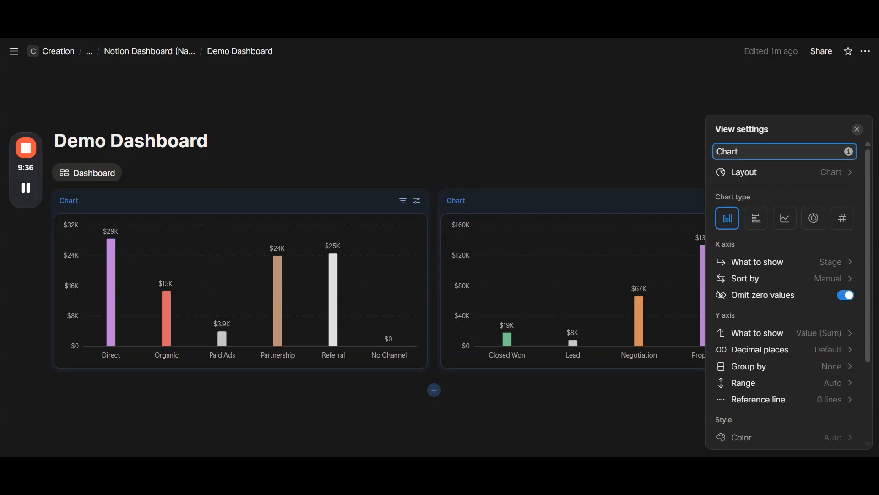
pyautogui.hotkey('ctrl', 'a')
pyautogui.write('Pipeline value')
# Step: Rename the demo_Revenue chart view as "Revenues by channel"
pyautogui.click(416, 200)
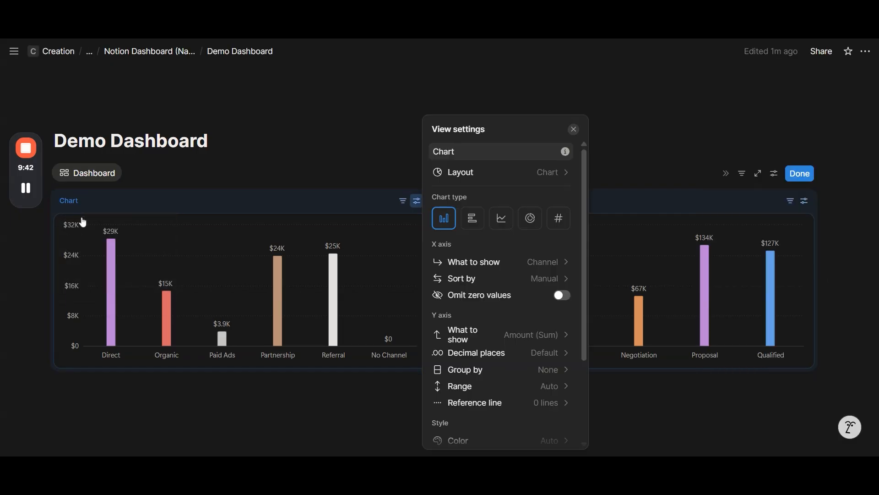
pyautogui.write('Revenues by channel')
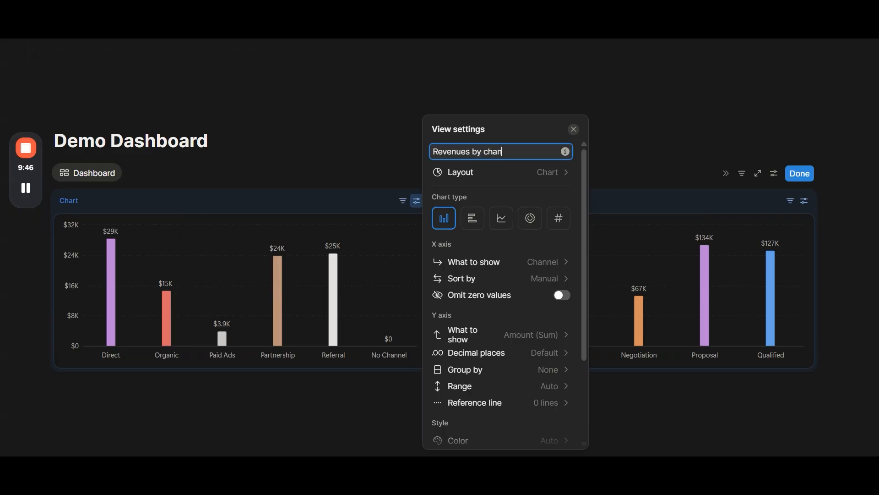
pyautogui.press('Escape')
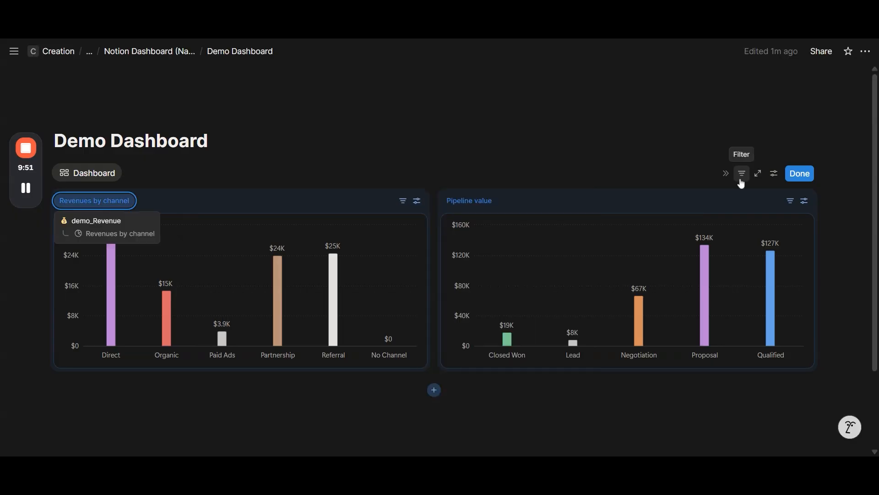
# Step: Create a multi-source dashboard filter on Channel for demo_Pipeline and demo_Revenue, and test it with the Direct option
pyautogui.click(741, 180)
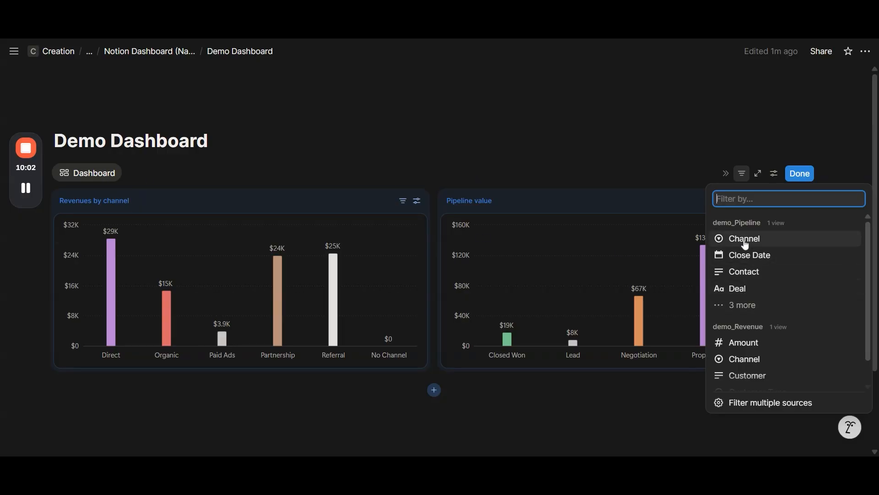
pyautogui.scroll(-1, 751, 312)
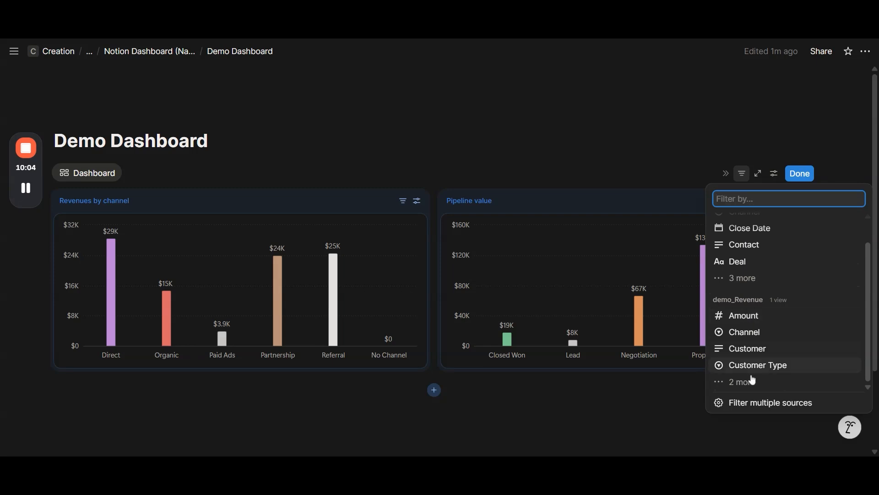
pyautogui.click(747, 406)
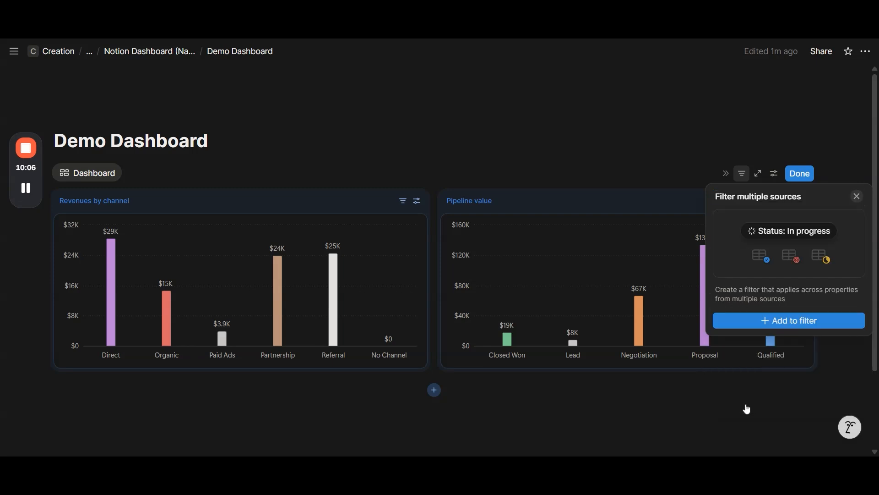
pyautogui.click(744, 323)
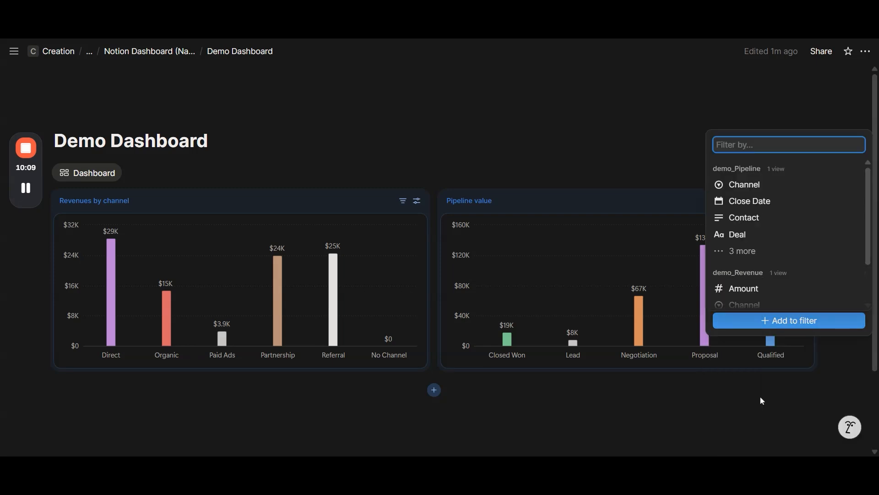
pyautogui.scroll(-1, 760, 289)
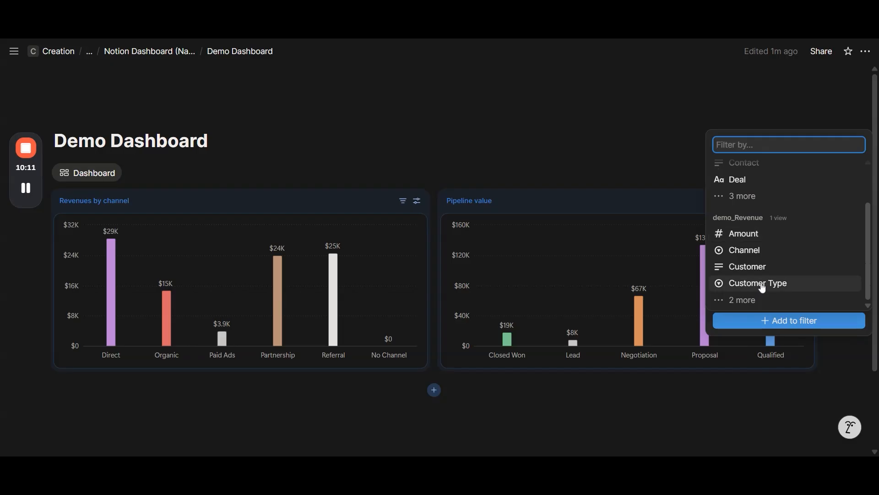
pyautogui.scroll(1, 760, 270)
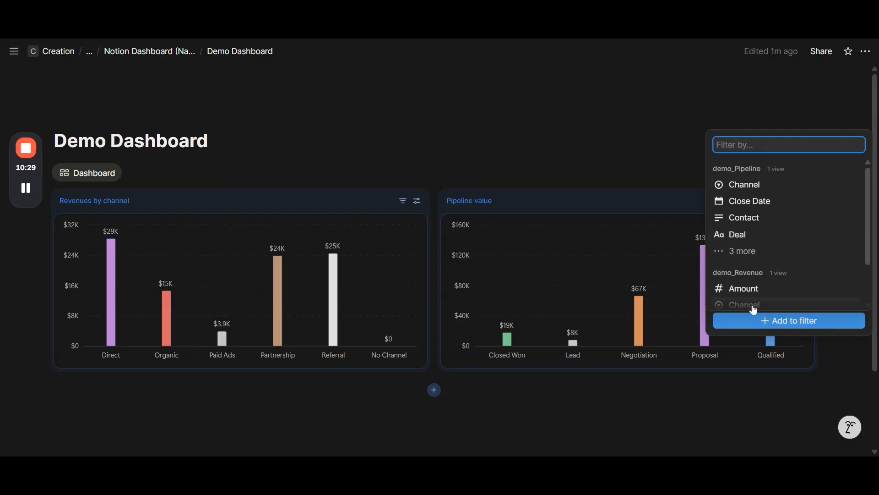
pyautogui.click(771, 183)
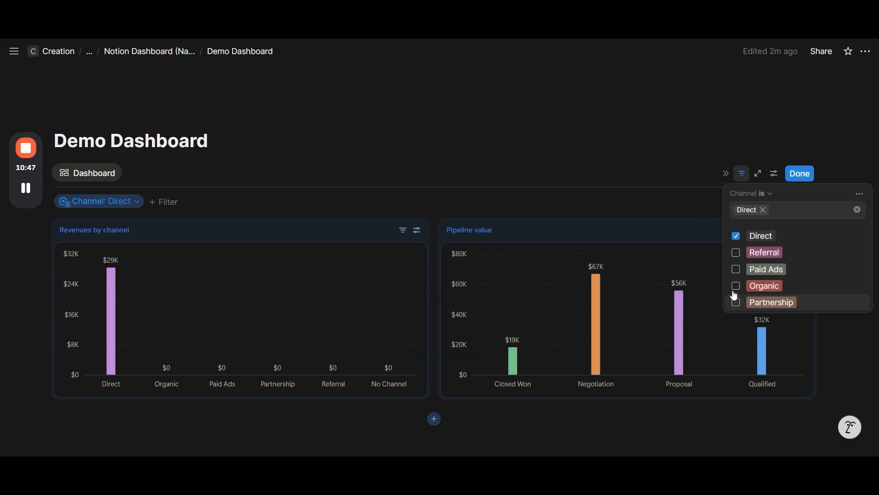
pyautogui.click(747, 238)
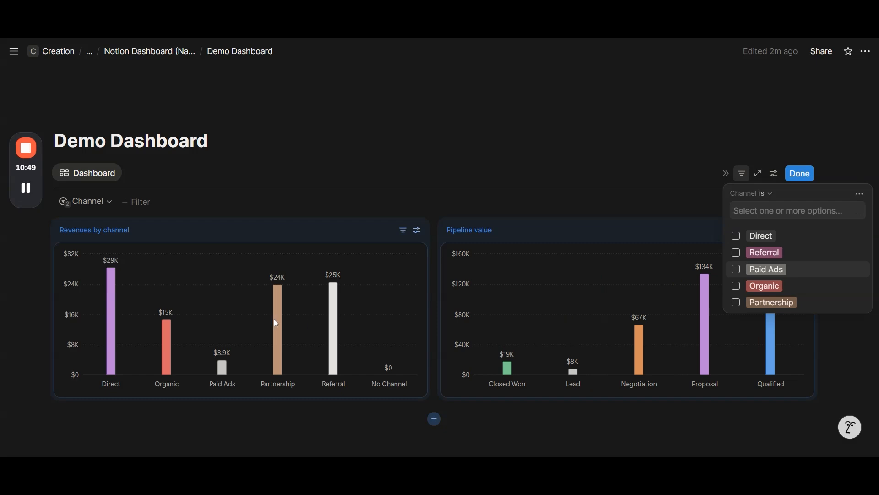
pyautogui.click(757, 252)
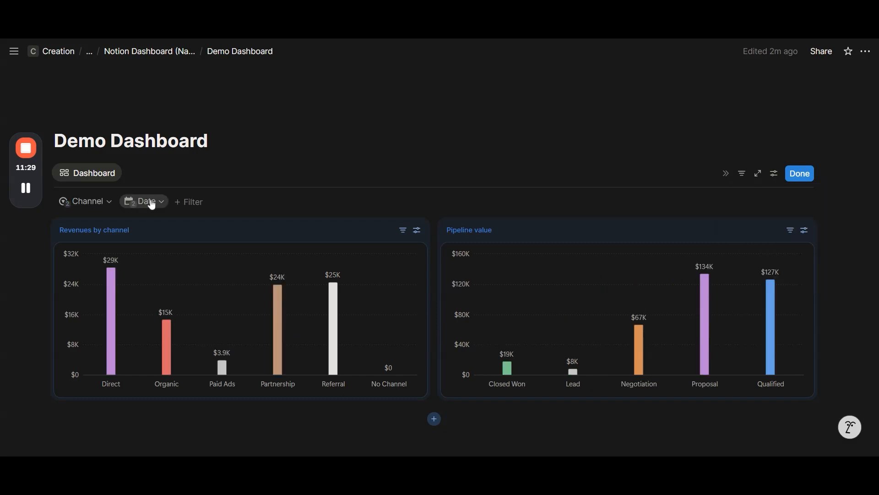
# Step: Look over the conditions and selectable values of the shared Date and Channel filters
pyautogui.click(151, 203)
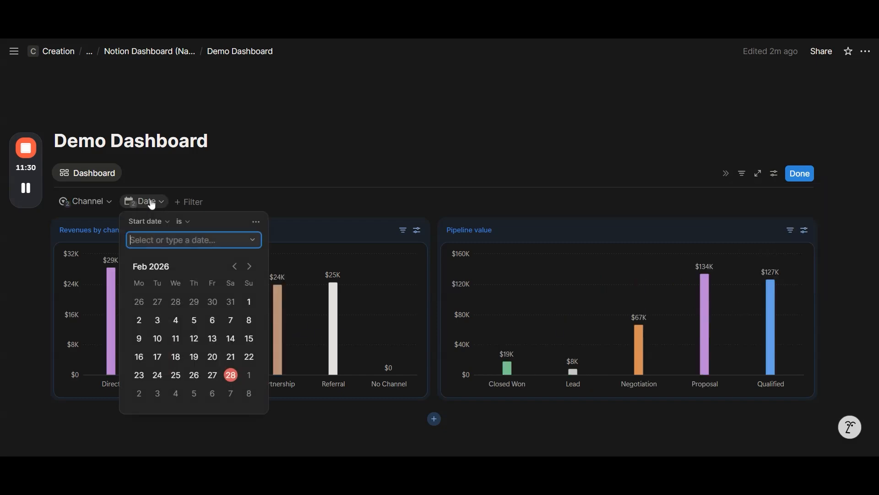
pyautogui.click(184, 221)
pyautogui.click(375, 235)
pyautogui.click(93, 203)
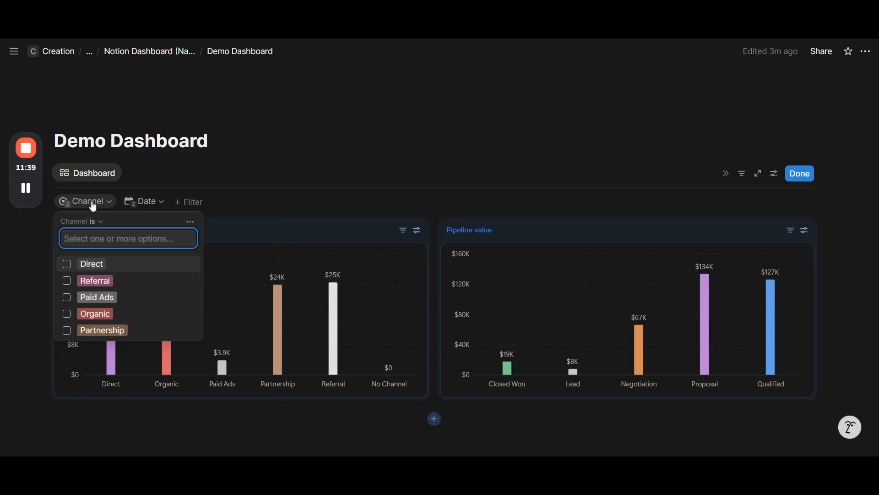
pyautogui.press('Escape')
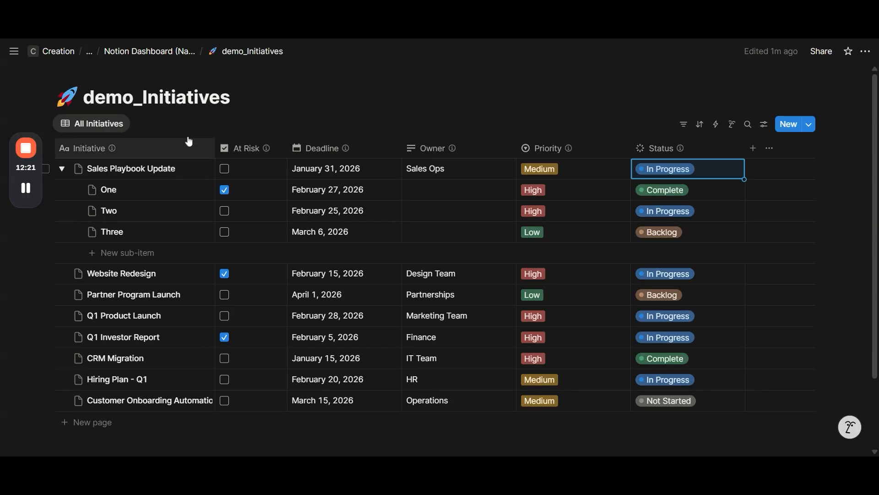
# Step: Customize the page layout of Sales Playbook Update in demo_Initiatives, collapsing the side panel and using the Tabbed structure
pyautogui.click(190, 169)
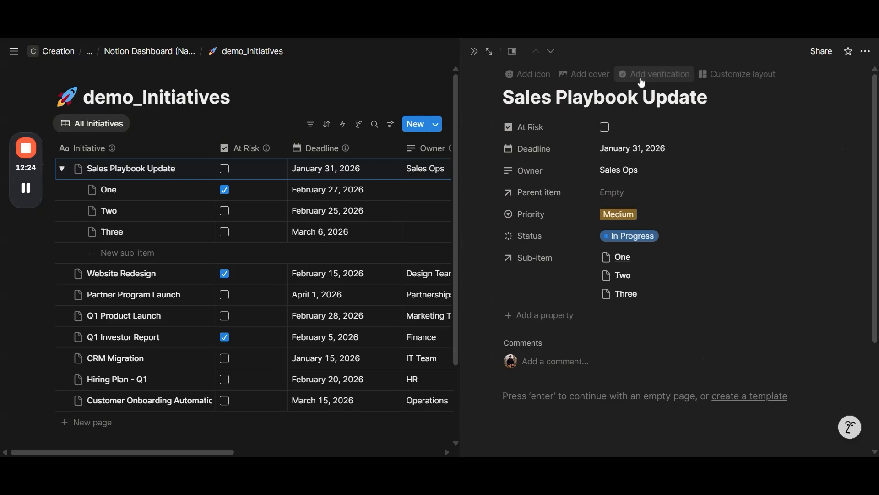
pyautogui.click(716, 73)
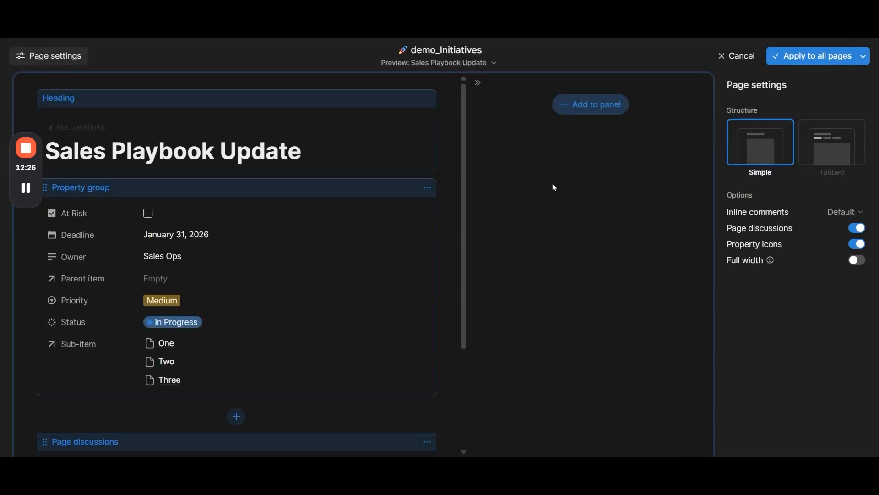
pyautogui.click(477, 84)
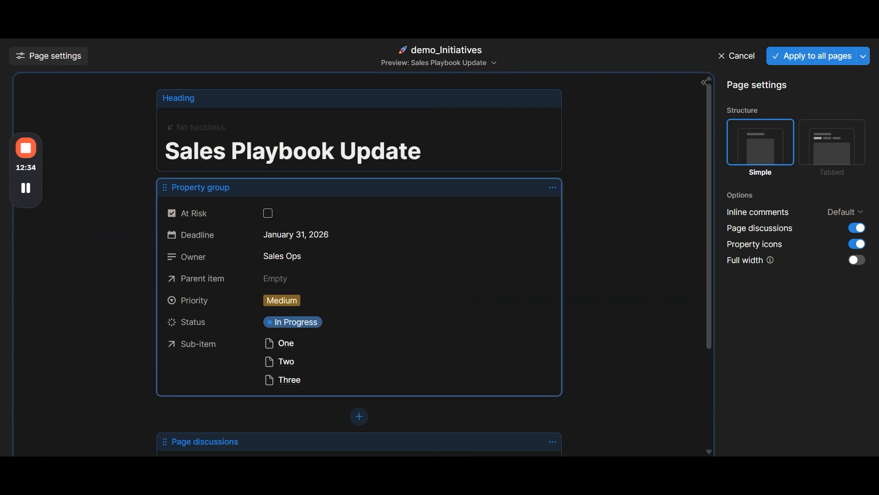
pyautogui.click(838, 147)
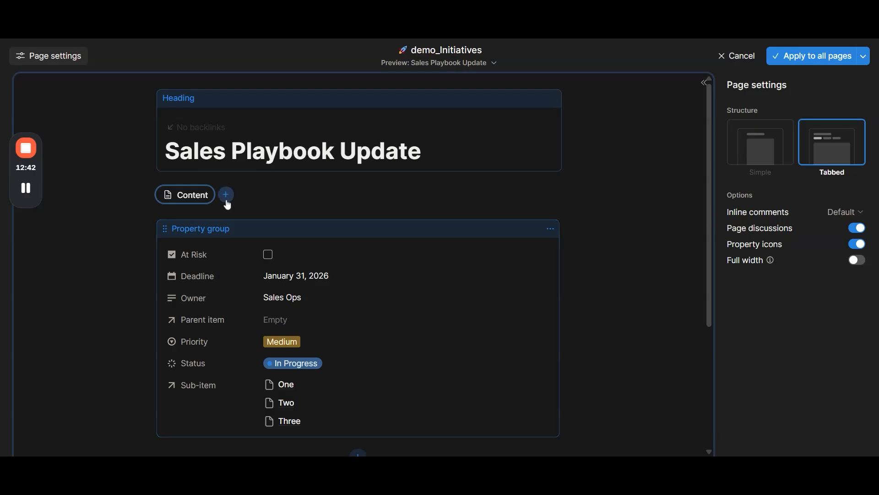
# Step: Add a Sub-item tab to the page layout and set its view layout to Dashboard
pyautogui.click(225, 194)
pyautogui.click(218, 237)
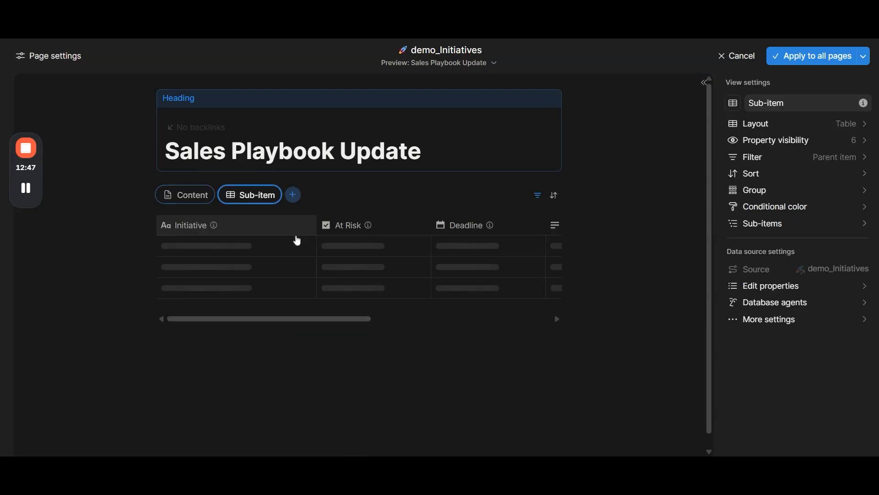
pyautogui.click(774, 124)
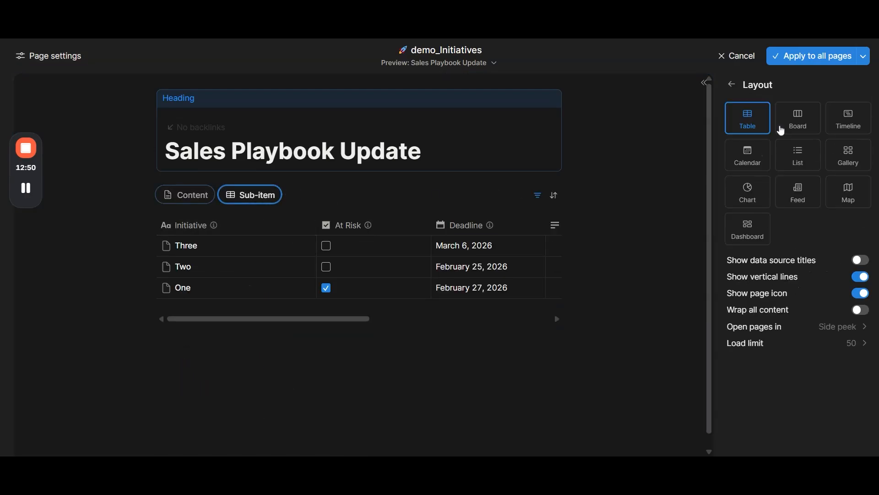
pyautogui.click(763, 235)
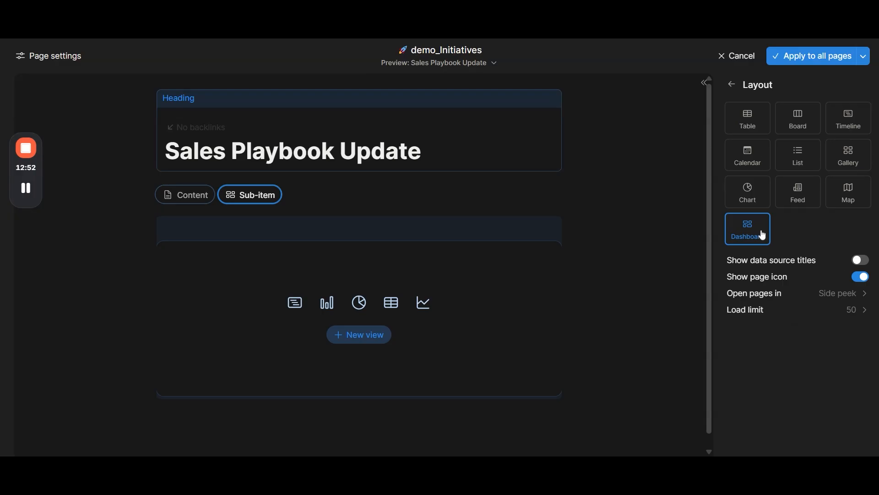
# Step: Add a chart view linked to demo_Initiatives to the Sub-item dashboard and check its Y-axis setting
pyautogui.click(358, 336)
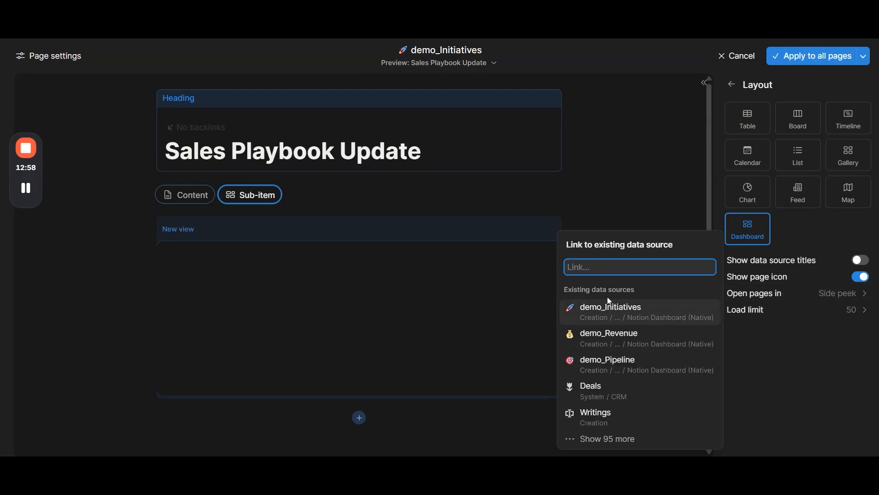
pyautogui.click(607, 316)
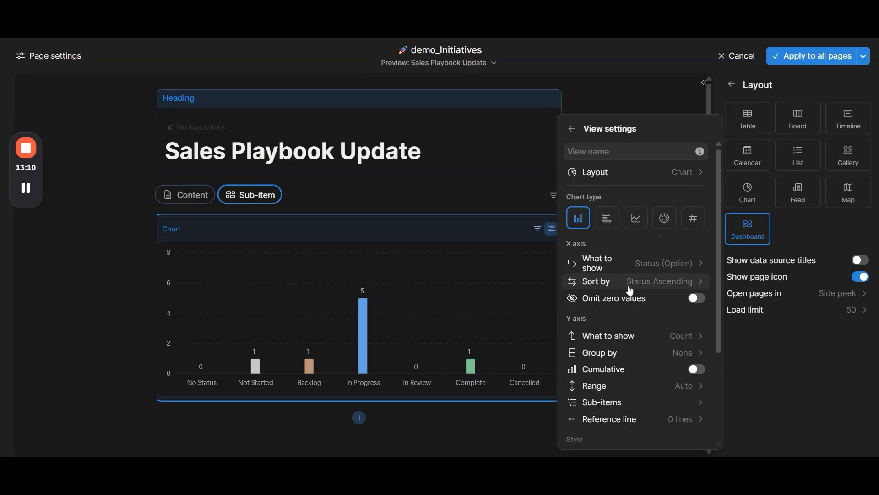
pyautogui.click(642, 339)
pyautogui.click(642, 339)
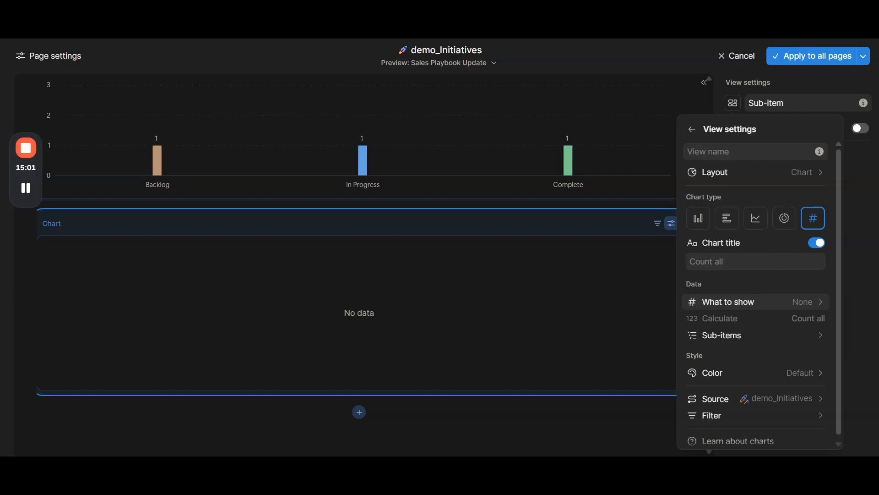
# Step: Set the Sub-item dashboard's number chart to count unique values of Initiative
pyautogui.click(728, 301)
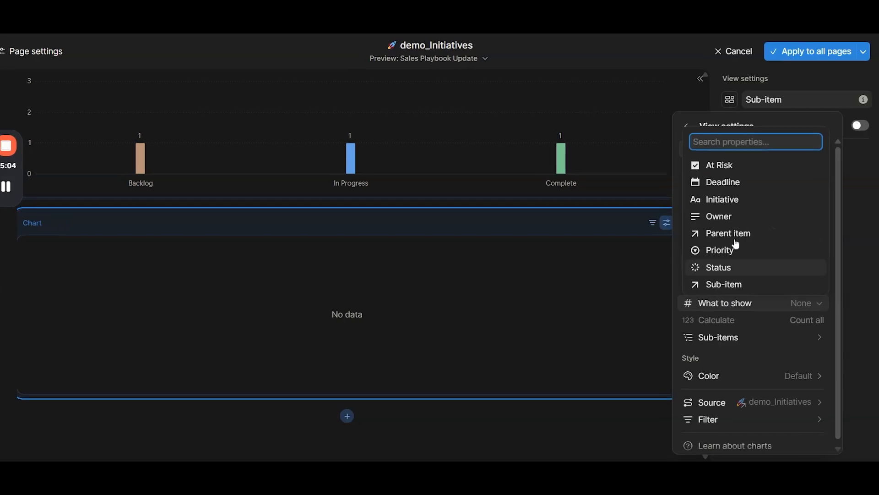
pyautogui.click(722, 199)
pyautogui.click(744, 318)
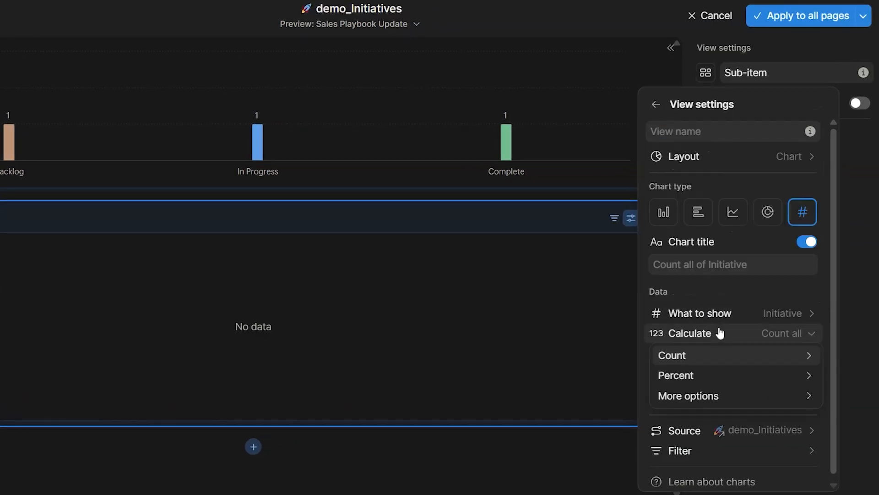
pyautogui.moveTo(719, 365)
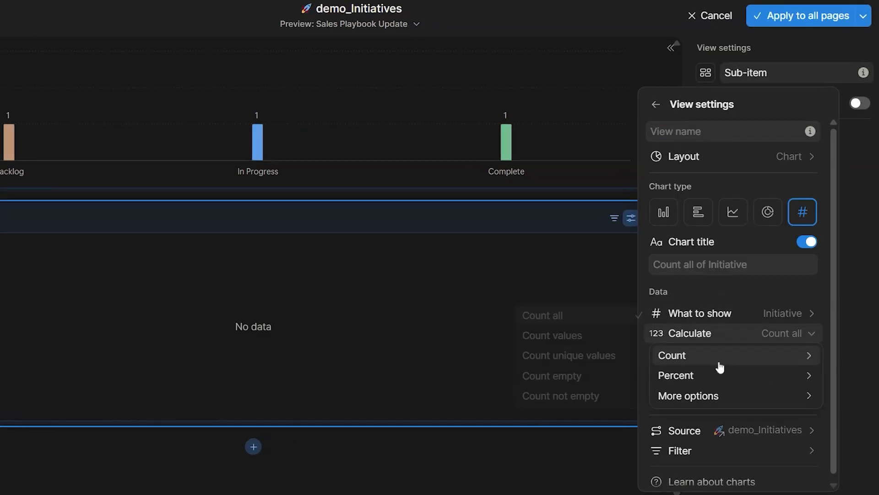
pyautogui.click(572, 355)
pyautogui.scroll(-1, 724, 318)
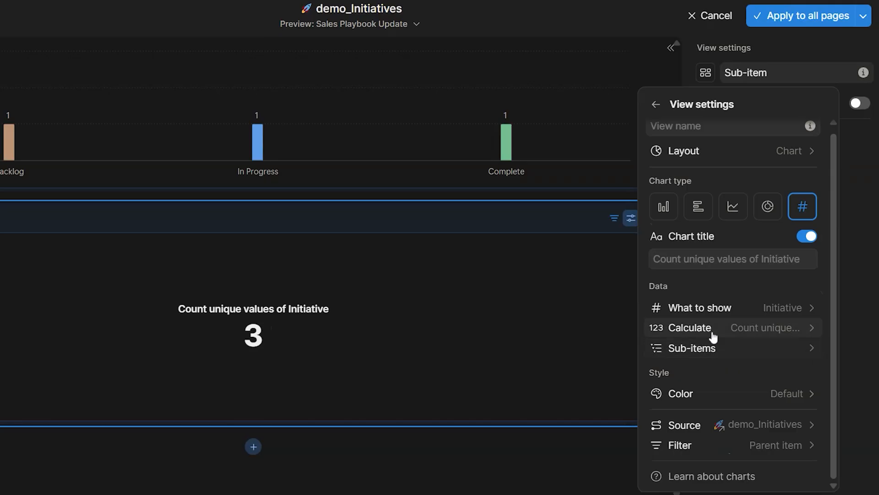
# Step: Set the number chart's Deadline filter to a start date that is before a preset date choice
pyautogui.click(673, 445)
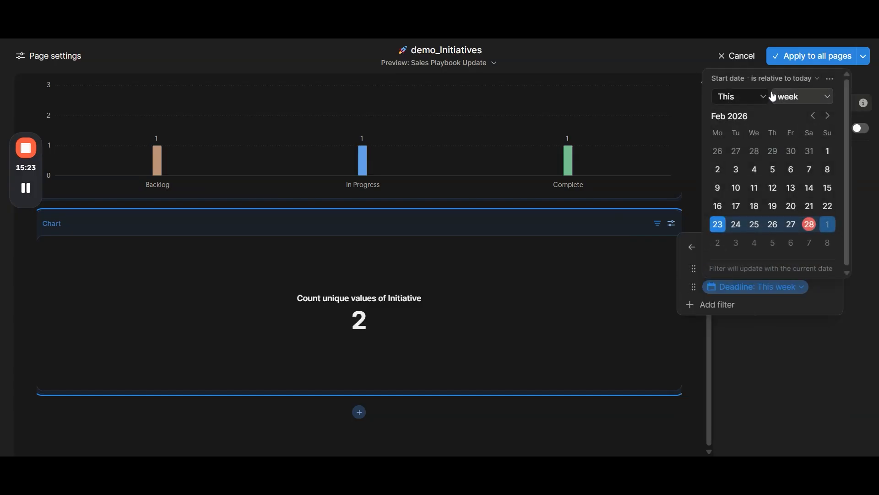
pyautogui.click(784, 78)
pyautogui.click(768, 111)
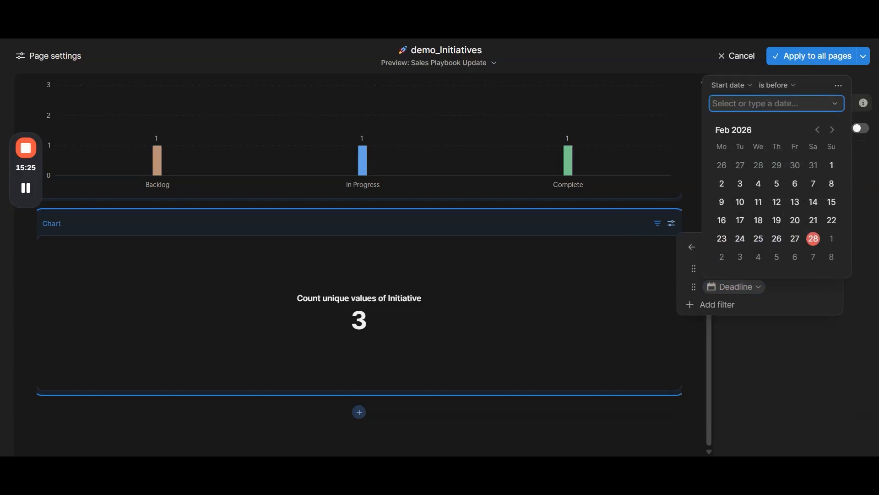
pyautogui.click(832, 106)
pyautogui.click(728, 125)
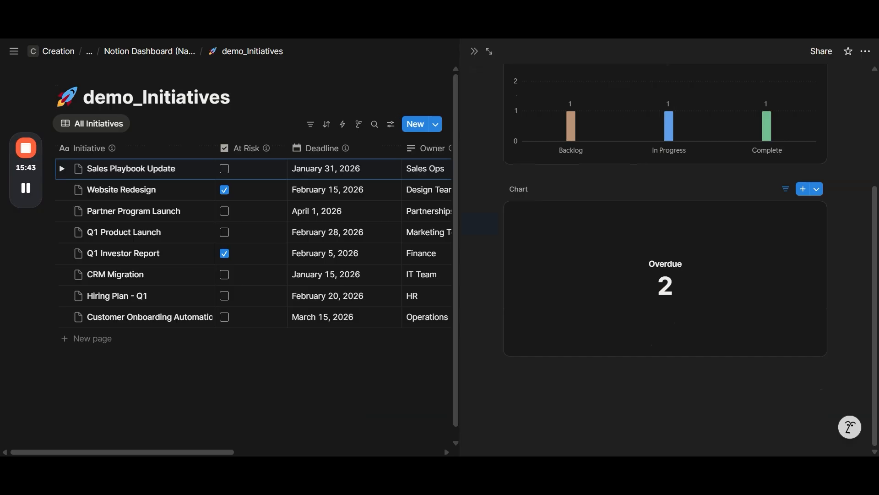
pyautogui.scroll(5, 587, 232)
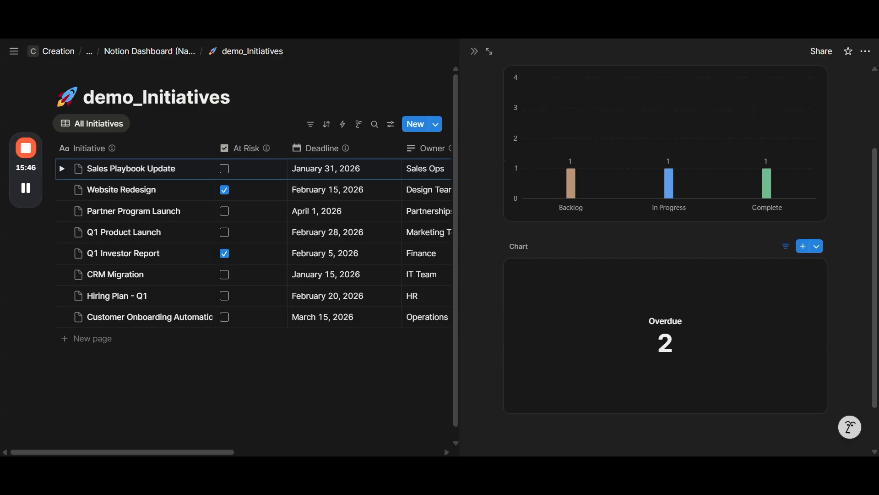